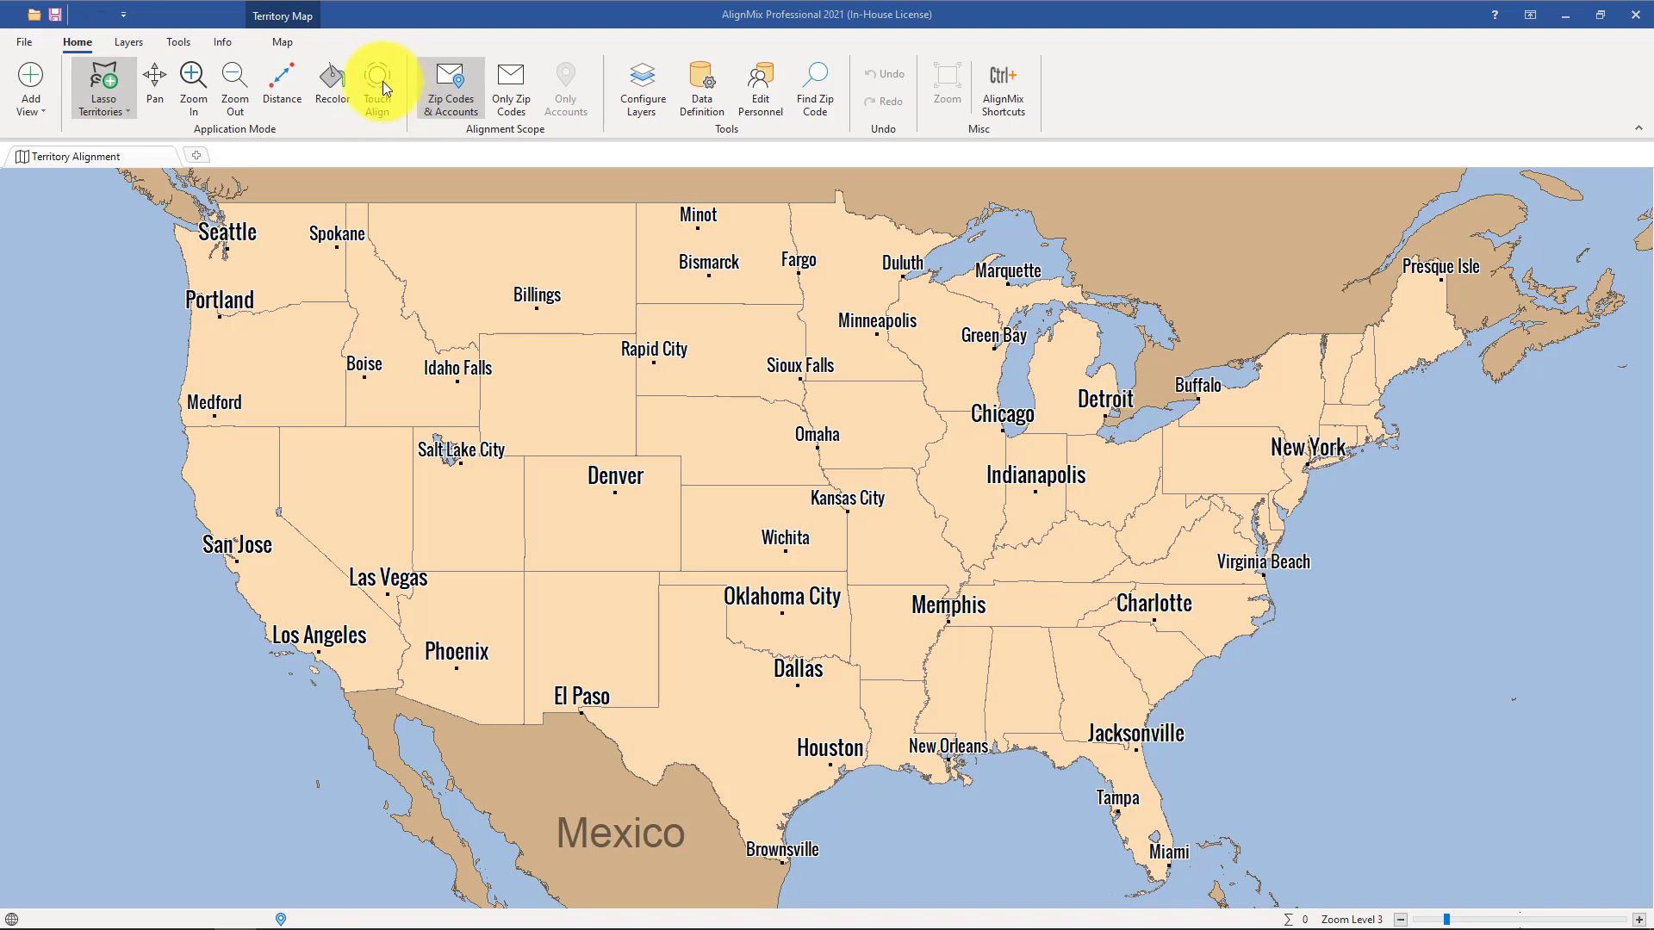
Activate Touch Align and resize its circular brush, ending slightly smaller than its starting size.
left_click(377, 86)
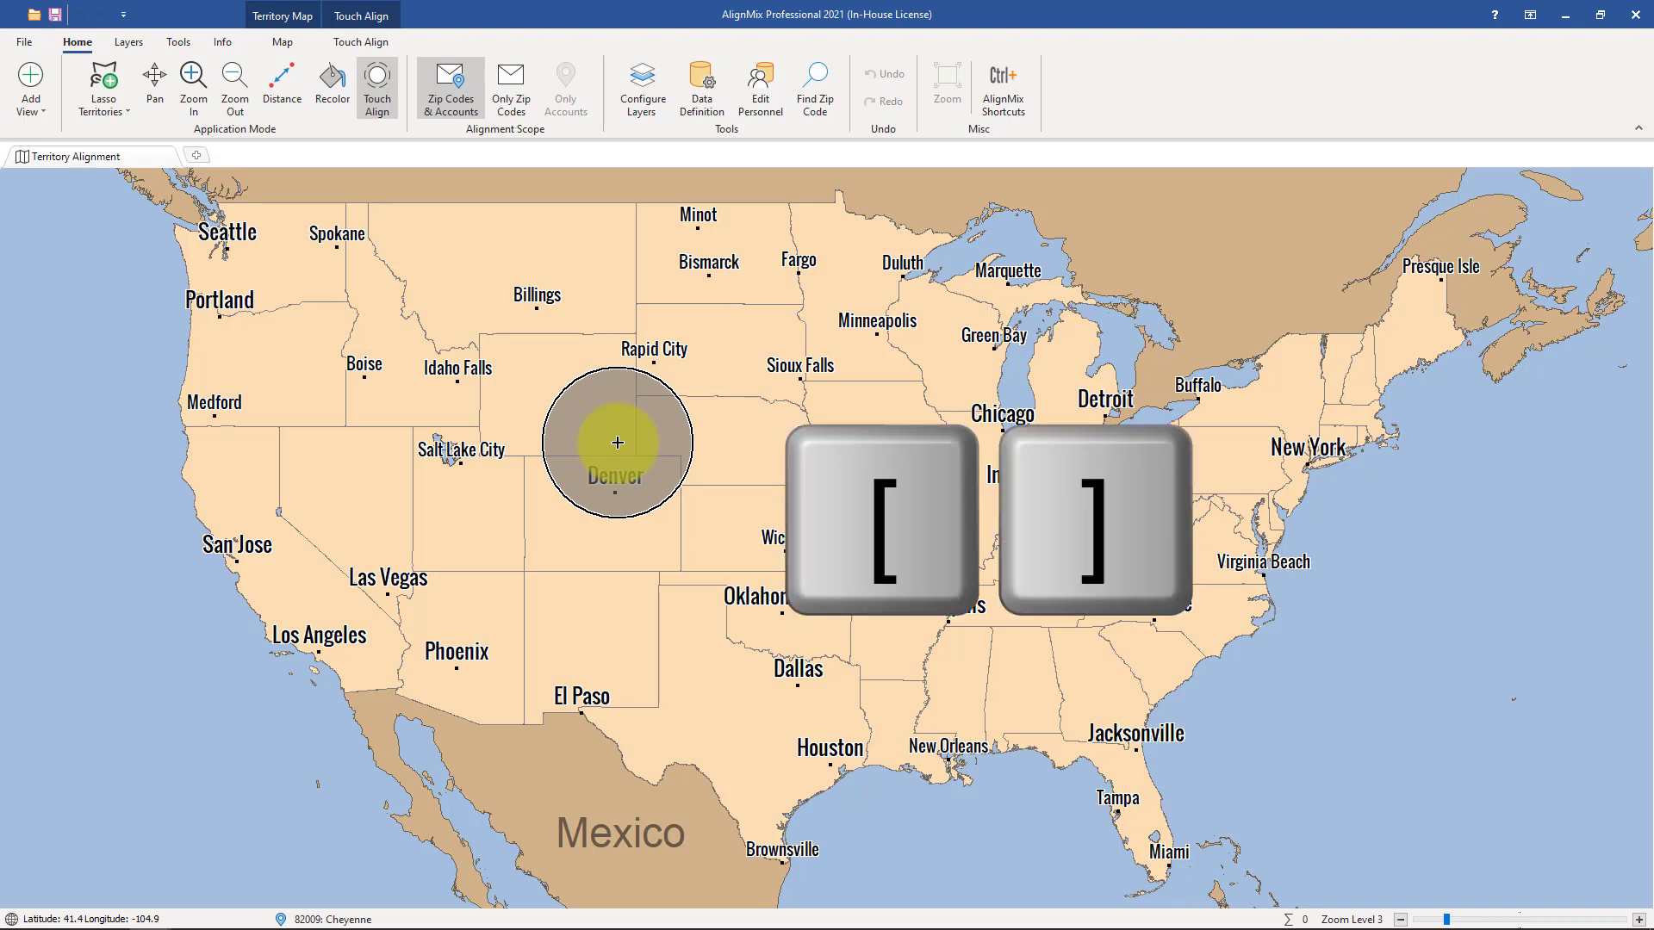
key("bracketright")
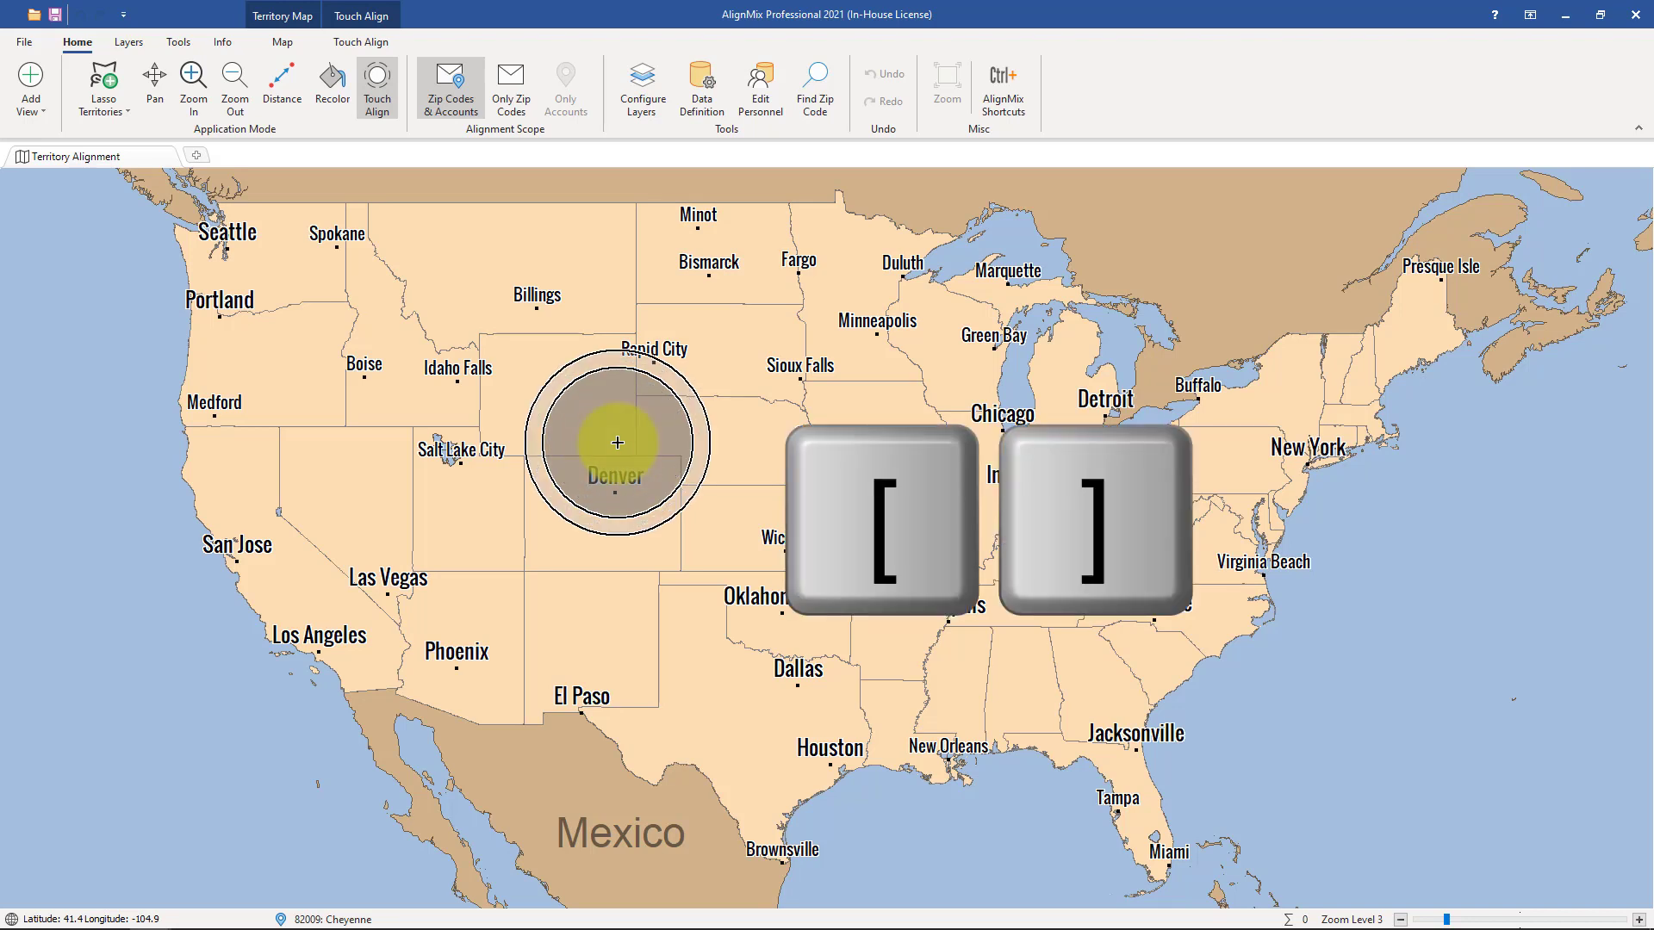
key("bracketleft")
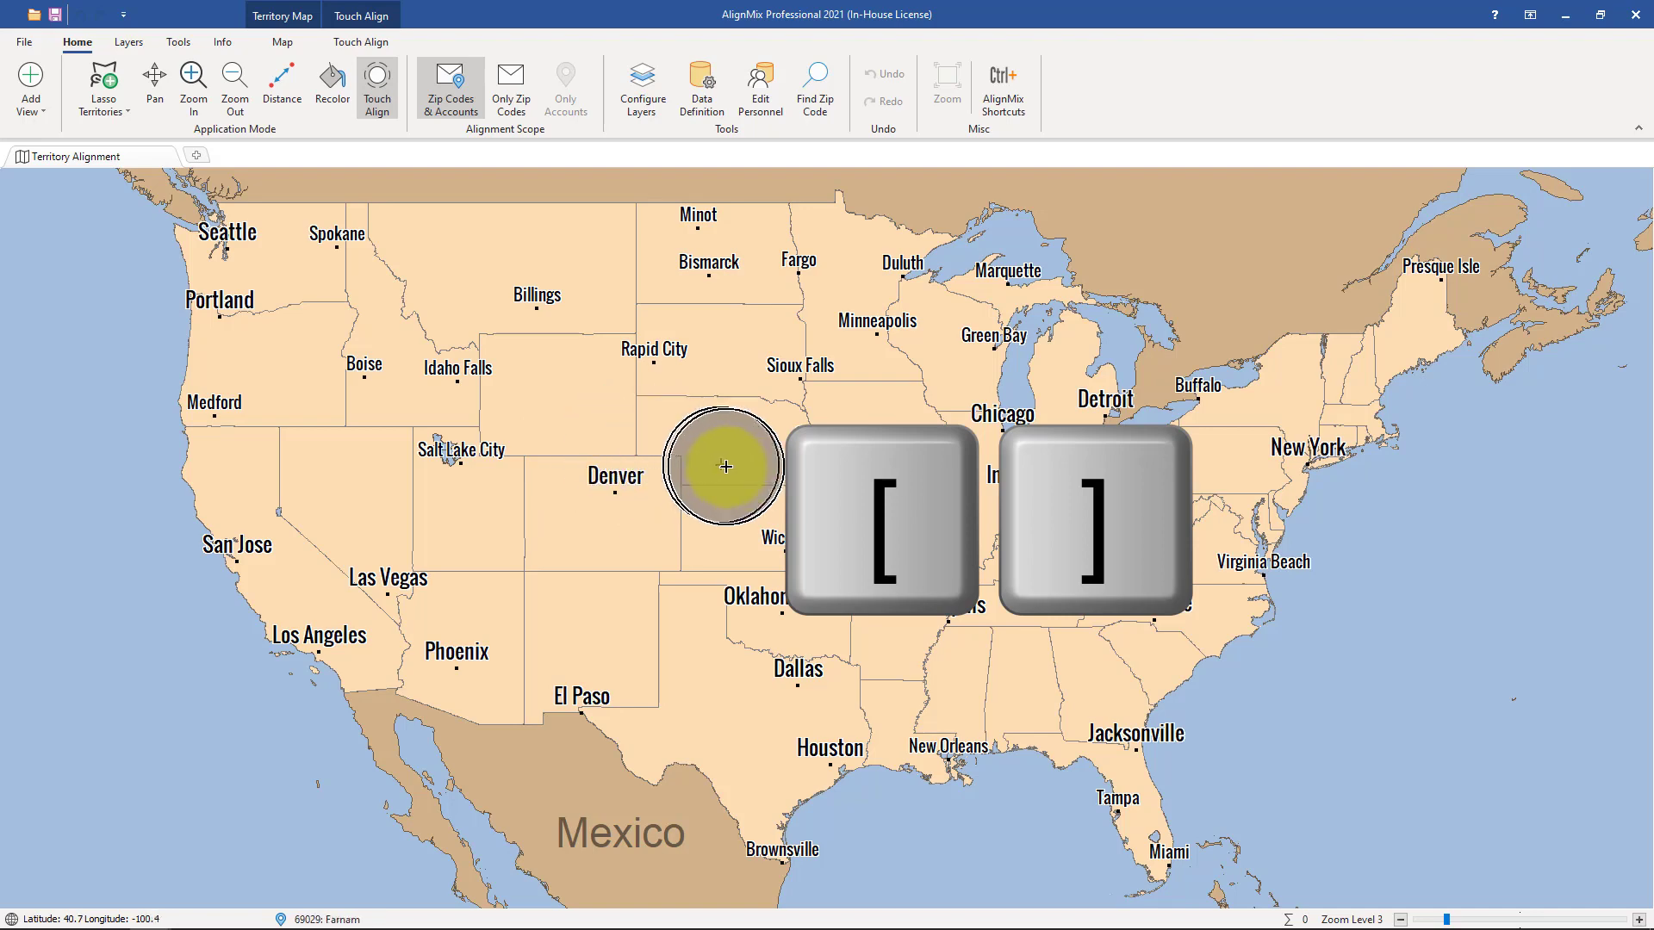
Paint a new territory over central Missouri with Touch Align, widening it from the Kansas City area southeast past Springfield and Rolla.
scroll(762, 517, "up", 1)
scroll(807, 538, "up", 1)
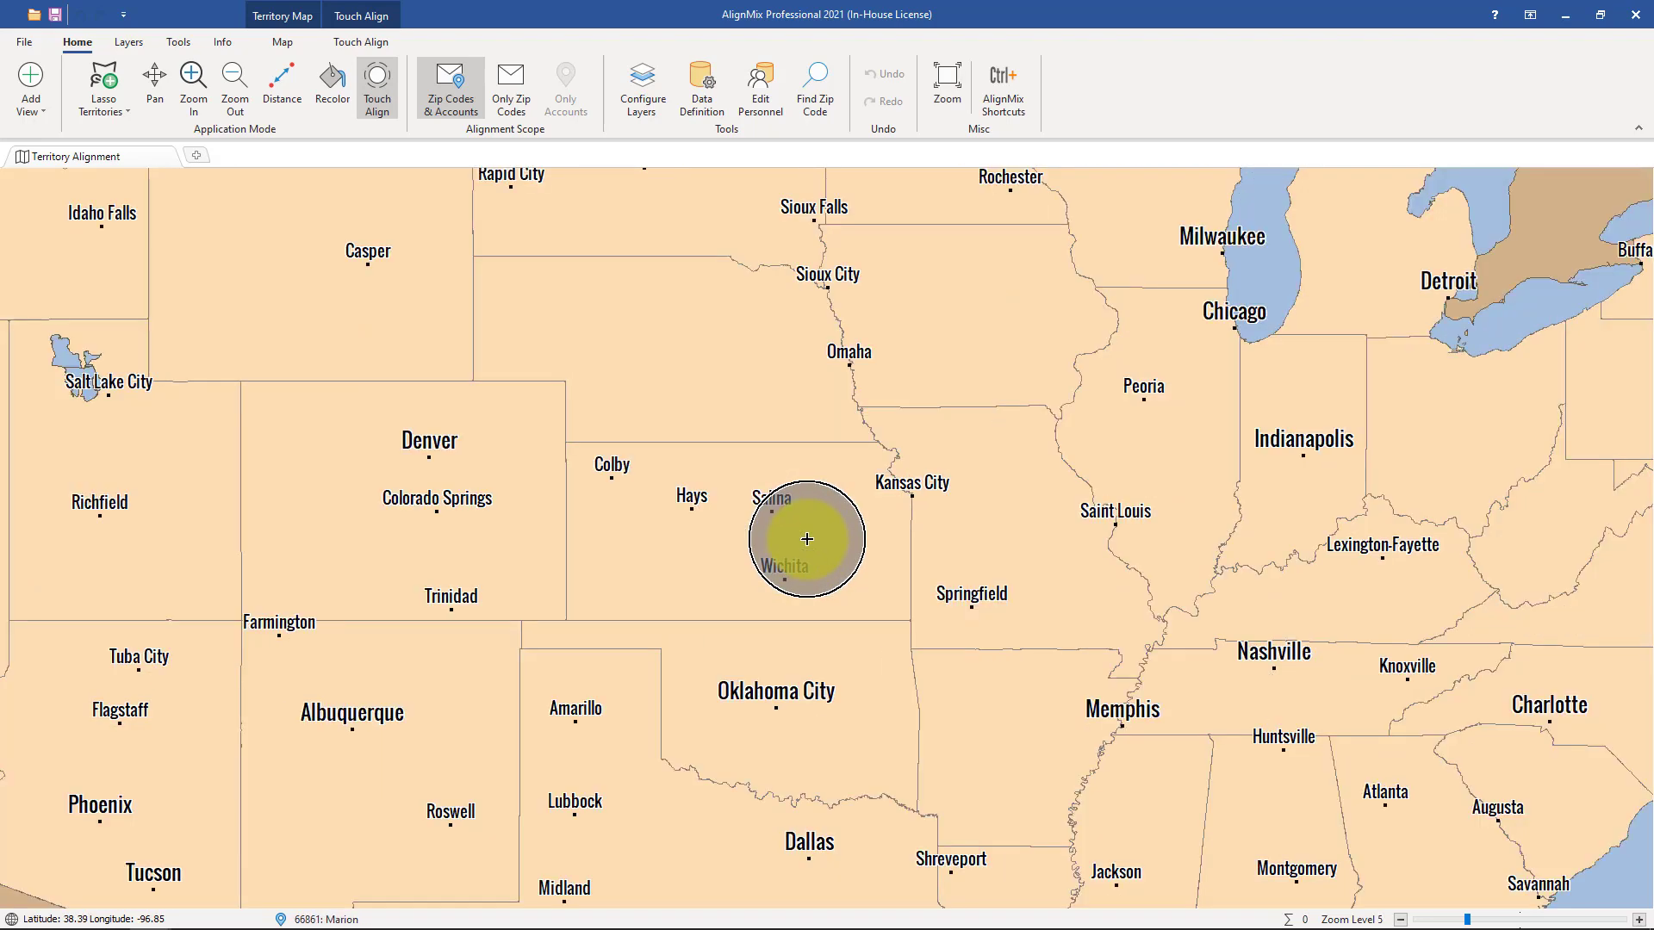
scroll(1003, 538, "up", 1)
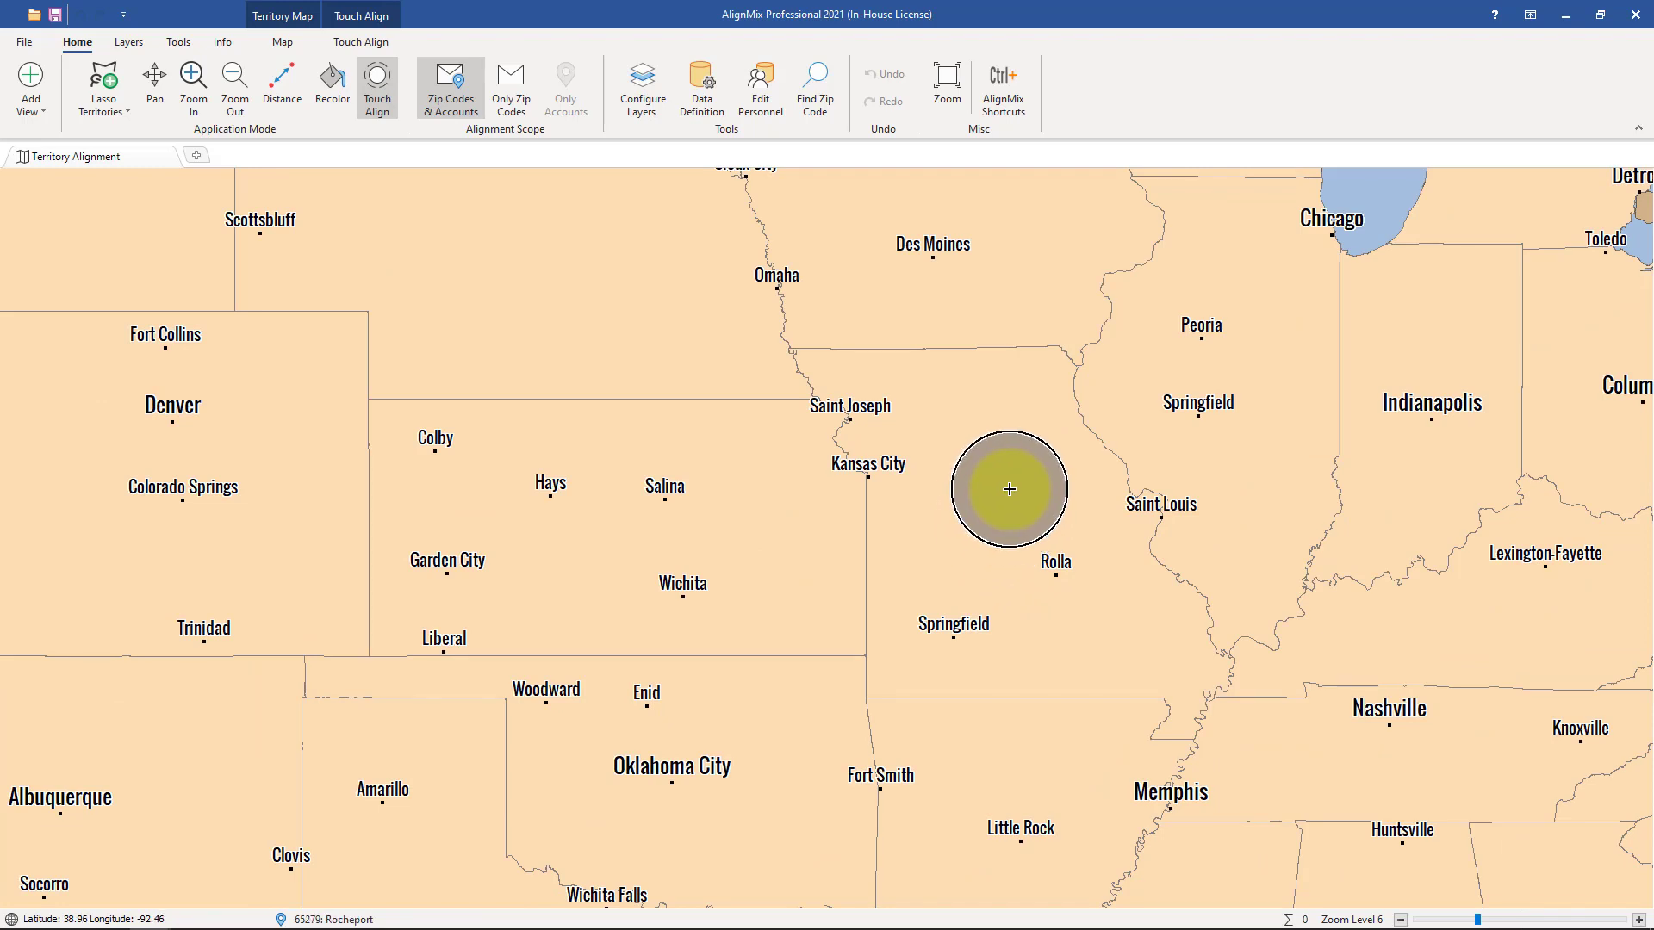
mouse_move(1010, 488)
left_mouse_down()
mouse_move(974, 436)
mouse_move(959, 454)
mouse_move(985, 525)
mouse_move(1041, 514)
mouse_move(996, 436)
mouse_move(974, 463)
left_mouse_up()
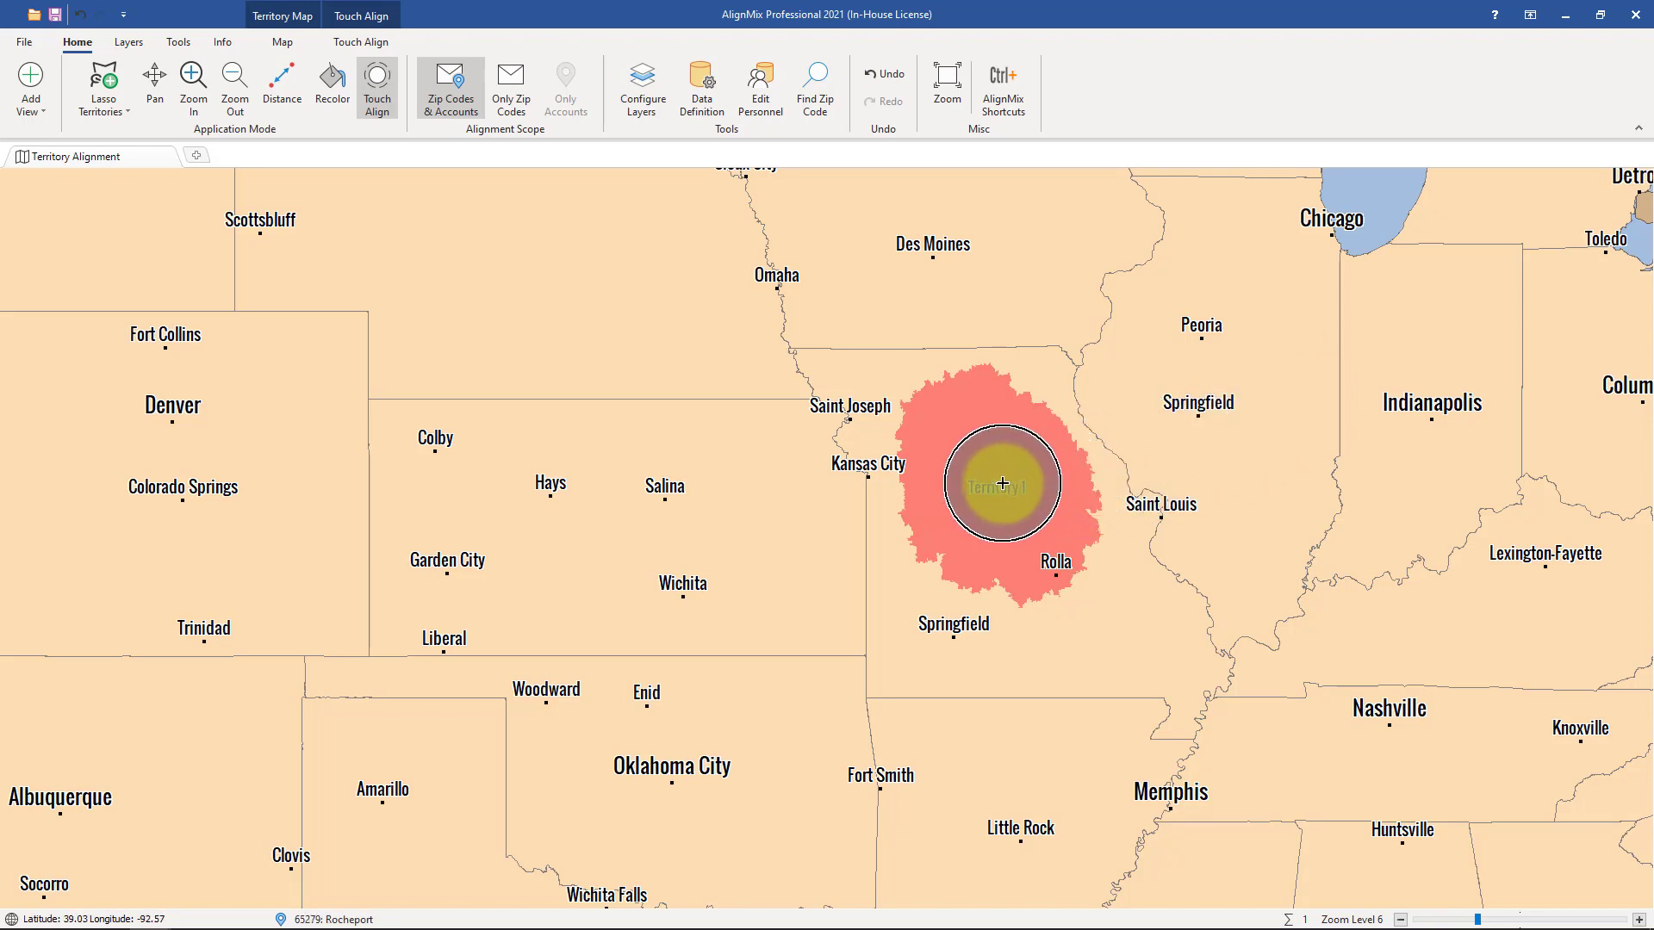
mouse_move(1002, 483)
left_mouse_down()
mouse_move(952, 554)
mouse_move(989, 583)
mouse_move(1093, 598)
mouse_move(990, 417)
mouse_move(933, 421)
mouse_move(956, 509)
mouse_move(985, 512)
left_mouse_up()
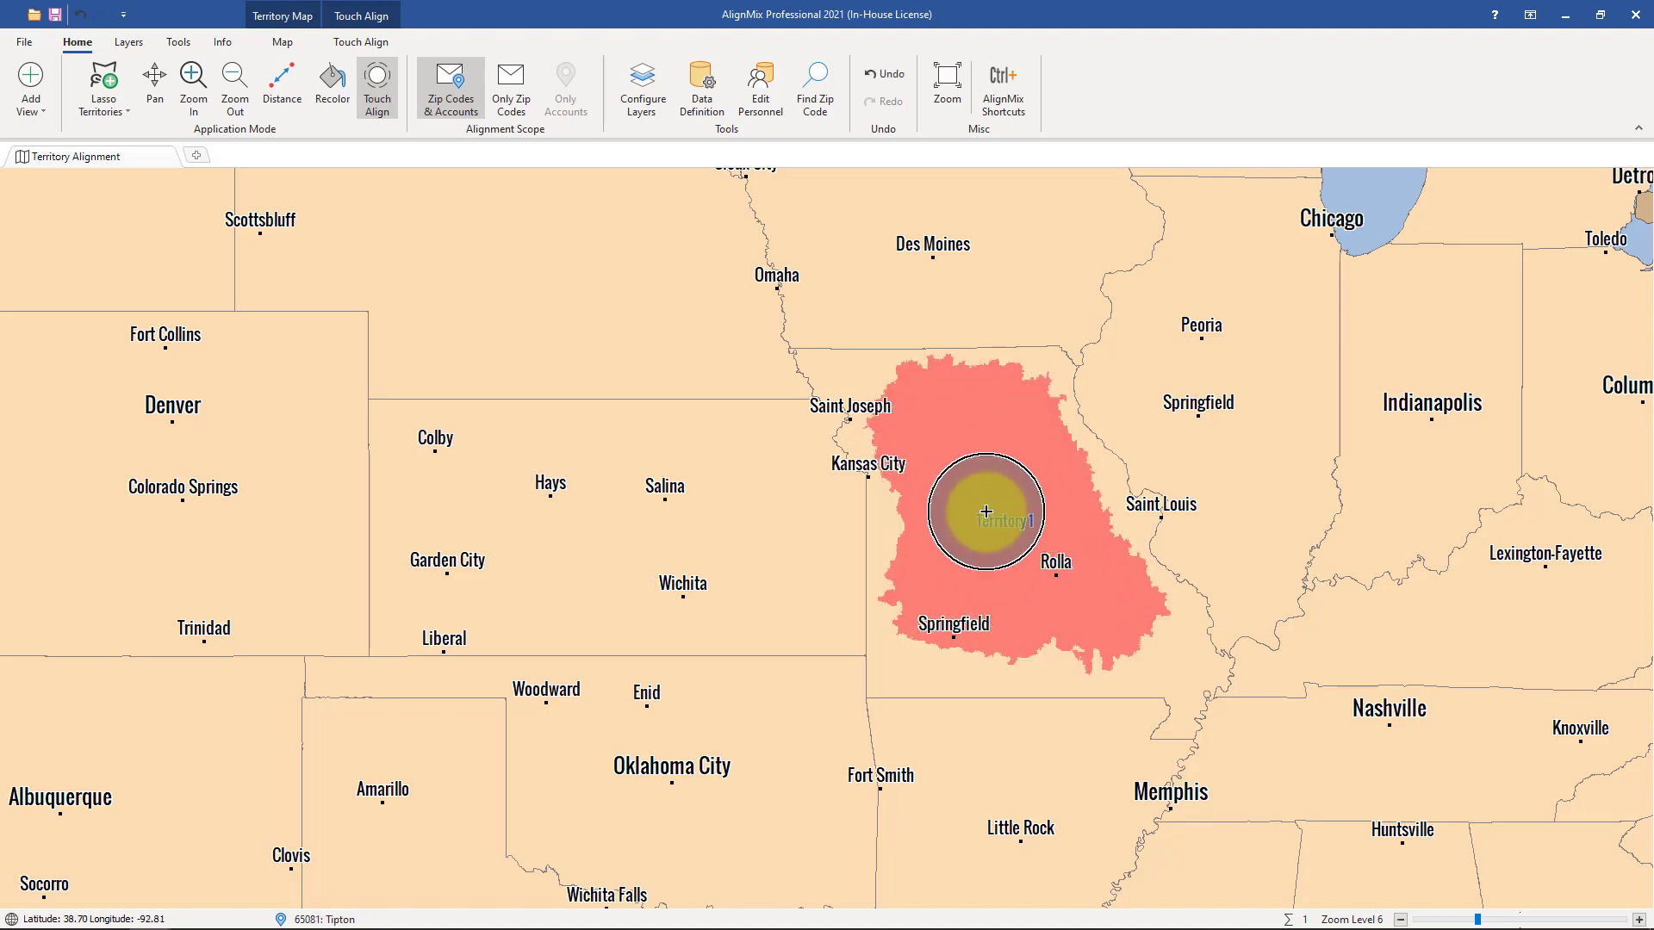
Extend Territory 1 to fill all of Missouri while keeping it confined within the state border.
key("ctrl")
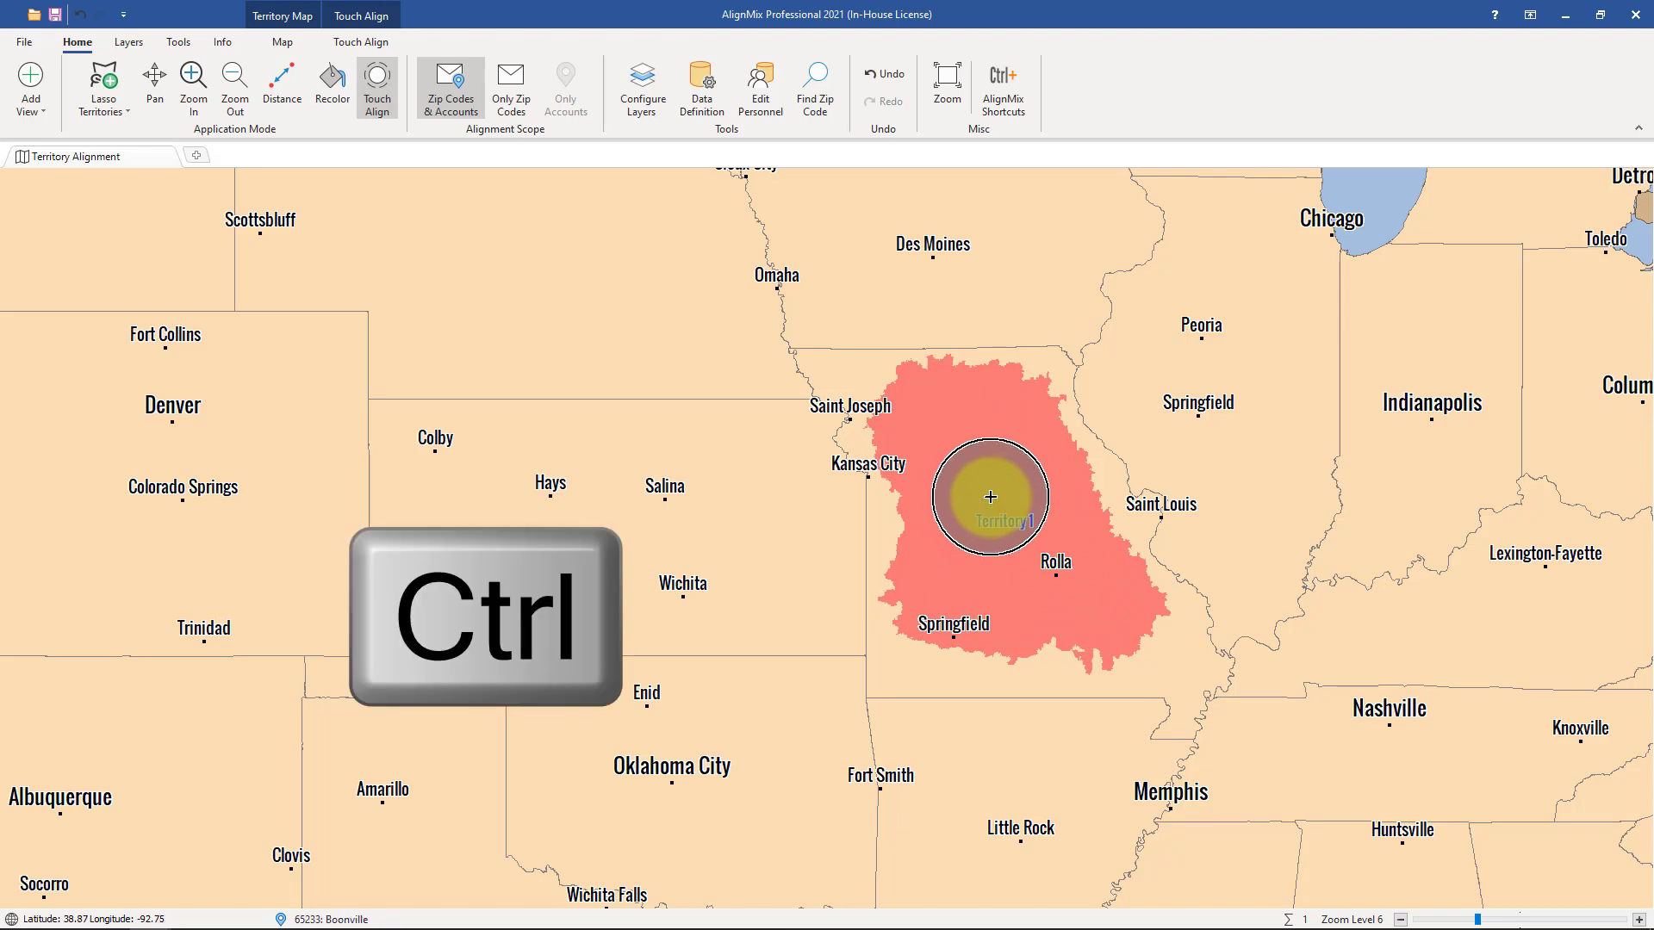
left_click(991, 495, "ctrl")
mouse_move(992, 494)
left_mouse_down()
mouse_move(968, 376)
mouse_move(803, 382)
mouse_move(853, 469)
mouse_move(893, 682)
mouse_move(1119, 675)
mouse_move(1191, 732)
mouse_move(1165, 560)
mouse_move(1061, 379)
left_mouse_up()
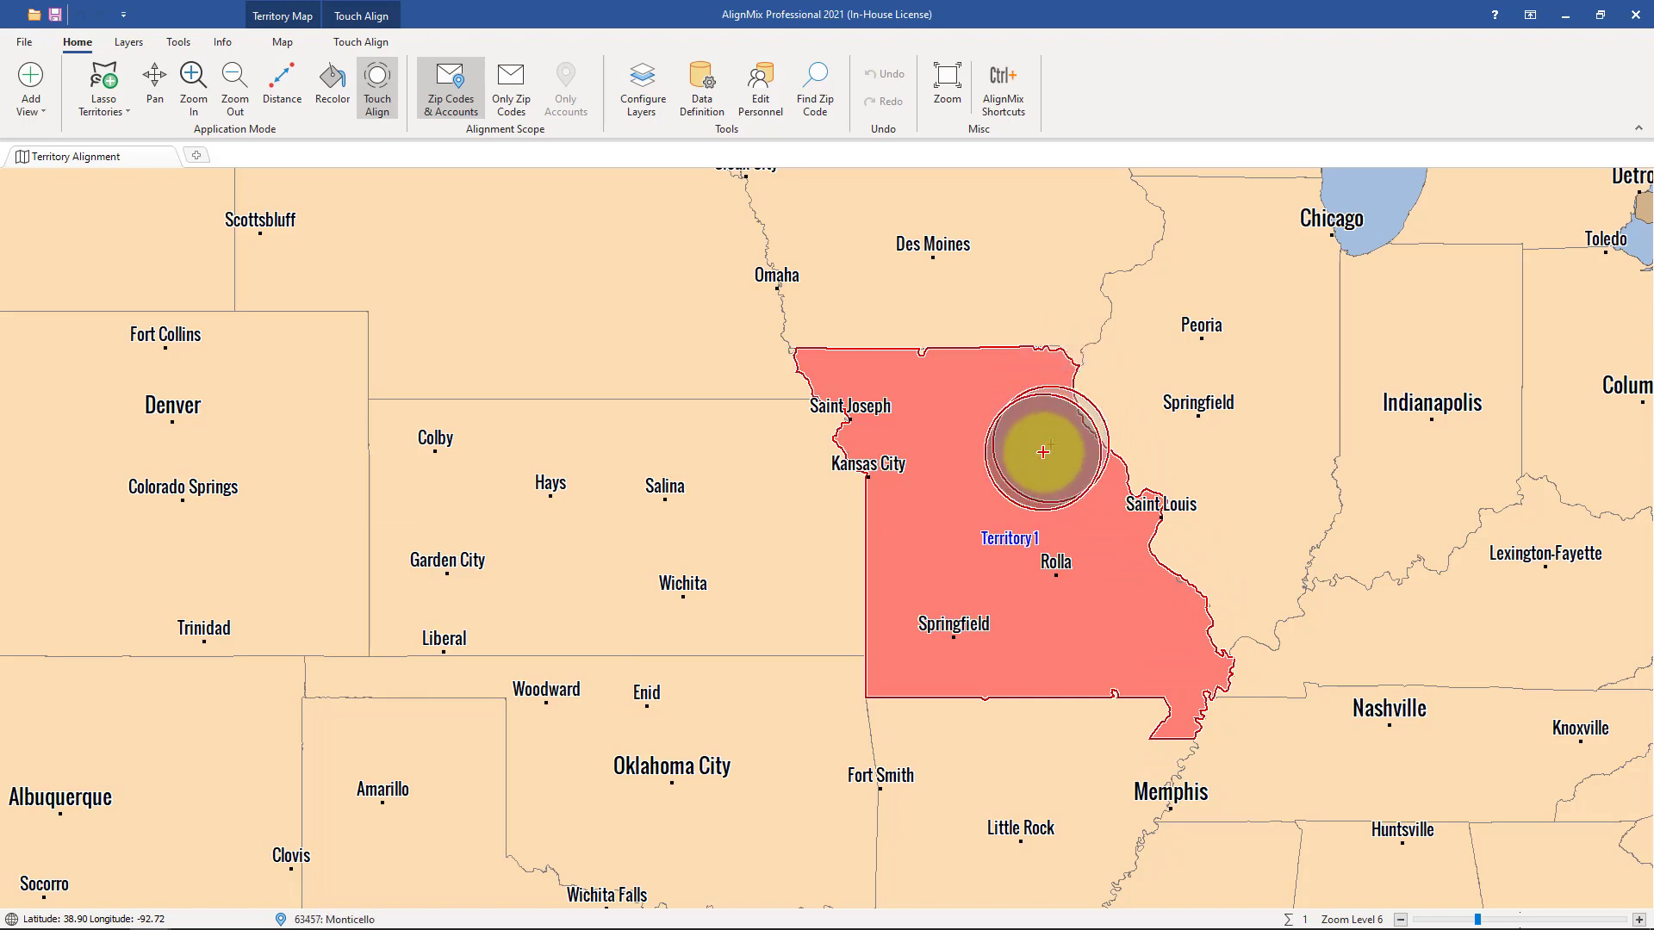
Paint four separate new territories over western Kansas around Hays, eastern Nebraska, central Iowa and the Peoria–Springfield area of Illinois.
mouse_move(539, 499)
left_mouse_down()
mouse_move(592, 559)
mouse_move(517, 443)
mouse_move(553, 546)
left_mouse_up()
mouse_move(646, 281)
left_mouse_down()
mouse_move(670, 345)
mouse_move(686, 203)
mouse_move(856, 295)
mouse_move(967, 262)
mouse_move(1014, 291)
mouse_move(915, 184)
left_mouse_up()
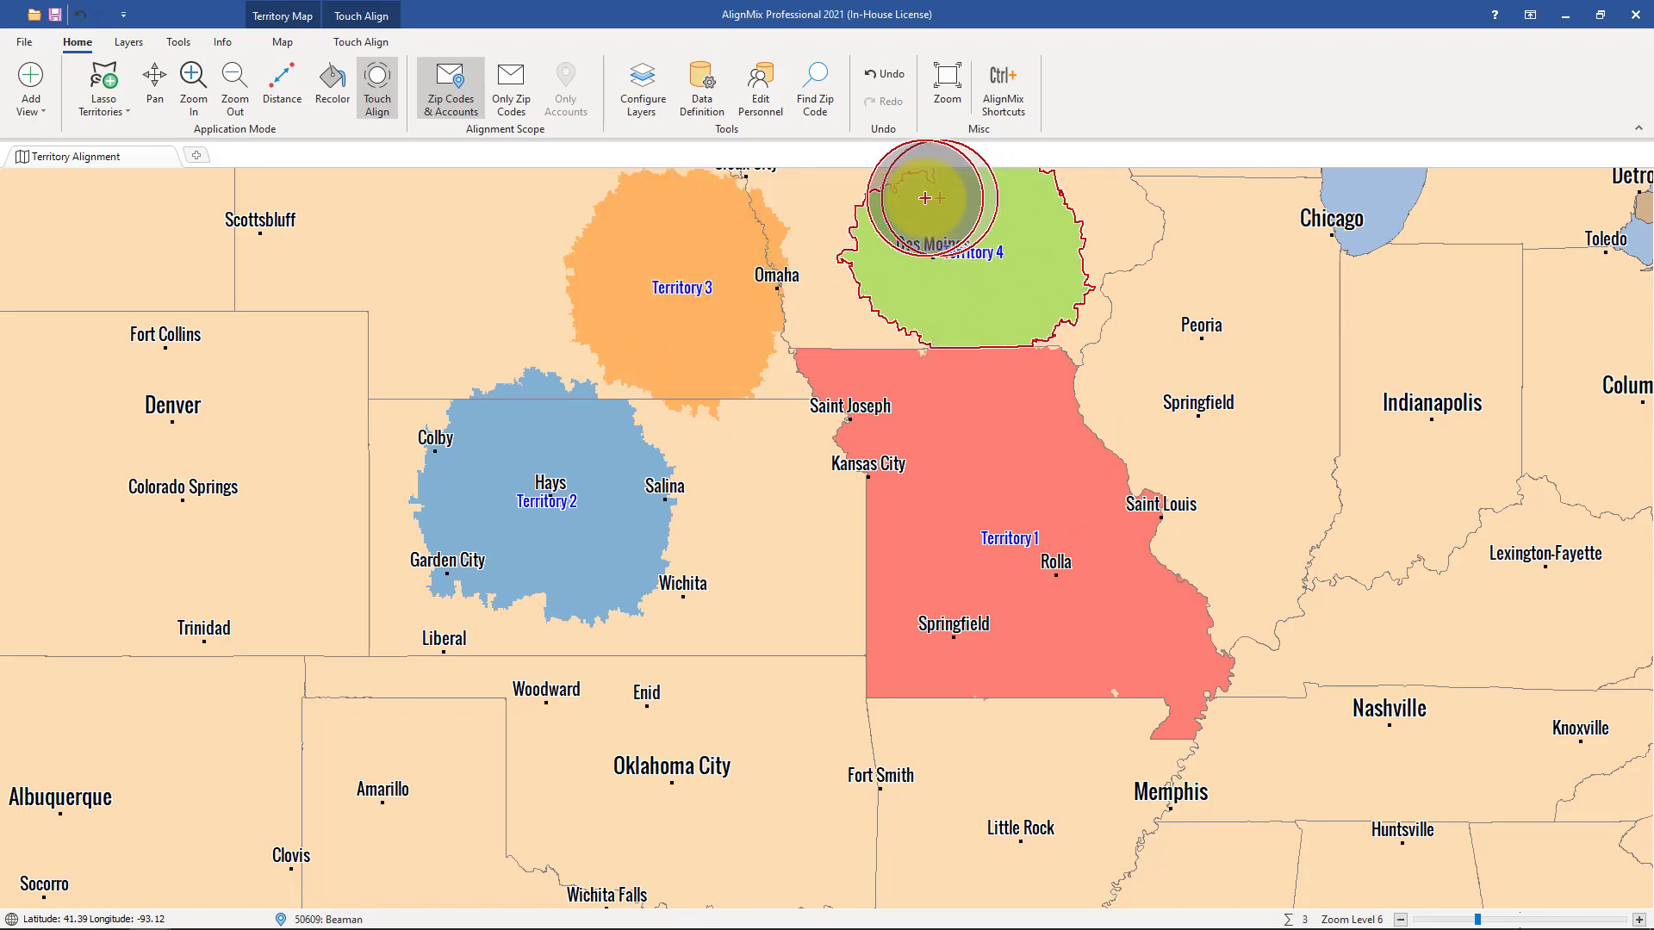
left_click_drag(1155, 303, 1222, 367)
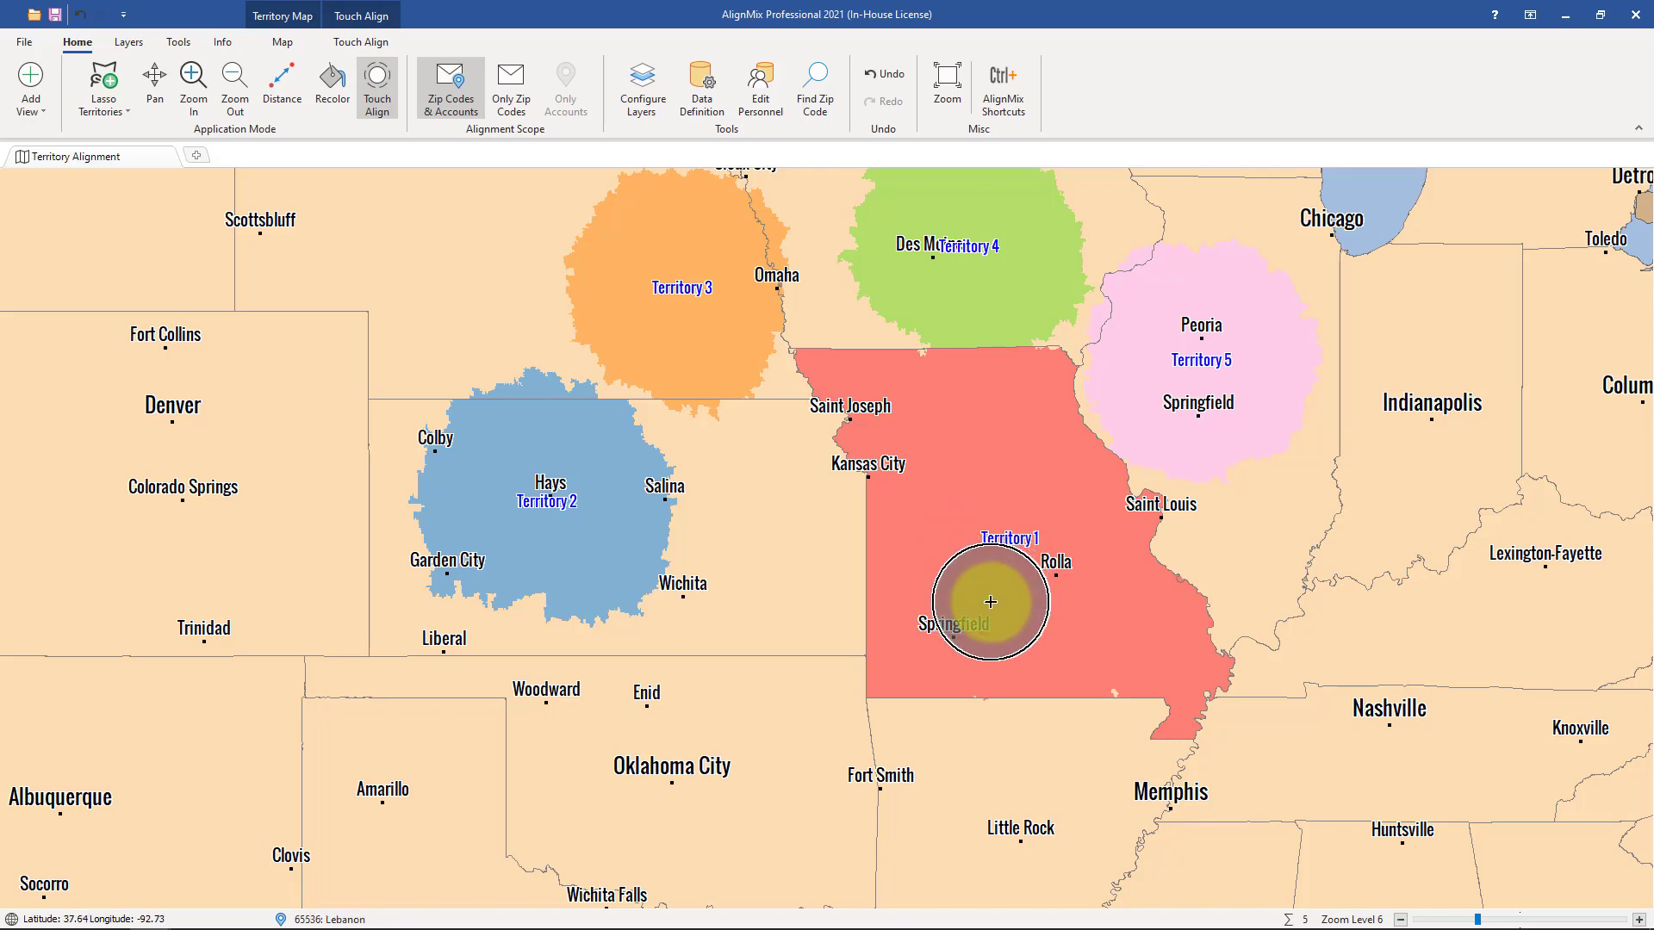
Paint an additional territory around Springfield, Missouri, inside Territory 1, and extend Territory 2 from Kansas west toward Denver.
key("a")
mouse_move(990, 602)
left_mouse_down()
mouse_move(952, 593)
mouse_move(940, 639)
mouse_move(1015, 628)
mouse_move(990, 580)
mouse_move(953, 598)
mouse_move(954, 631)
left_mouse_up()
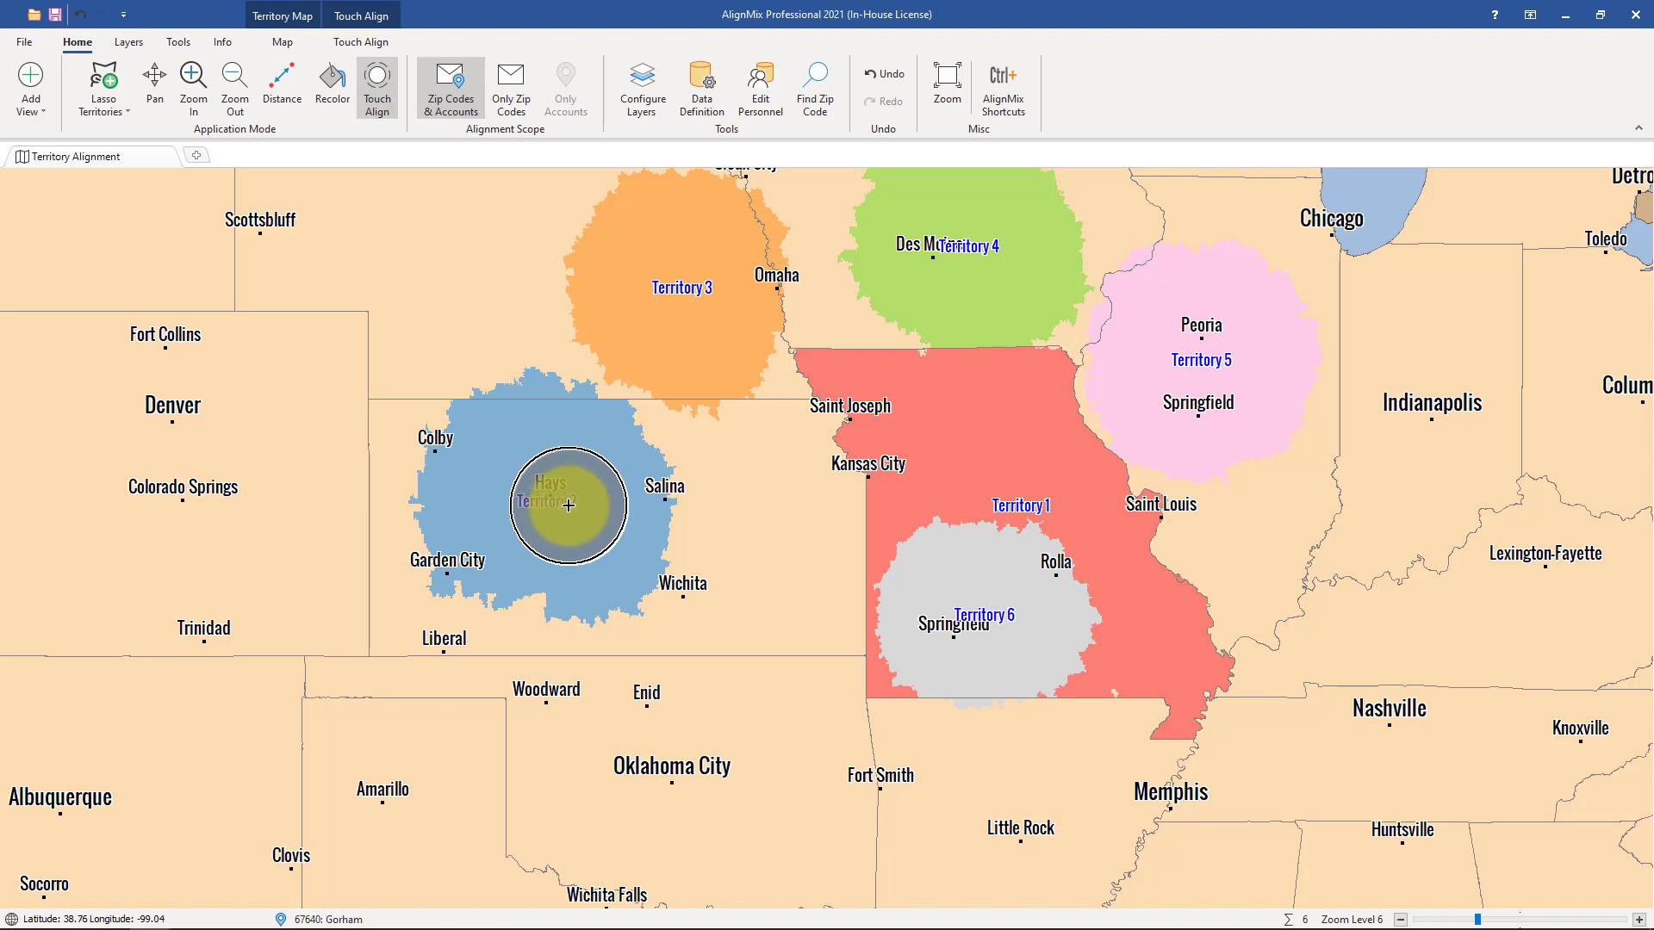
mouse_move(573, 495)
left_mouse_down()
mouse_move(548, 481)
mouse_move(561, 489)
mouse_move(562, 470)
mouse_move(376, 466)
mouse_move(182, 412)
mouse_move(231, 401)
mouse_move(172, 398)
mouse_move(202, 439)
mouse_move(231, 435)
mouse_move(235, 413)
mouse_move(204, 423)
left_mouse_up()
key("b")
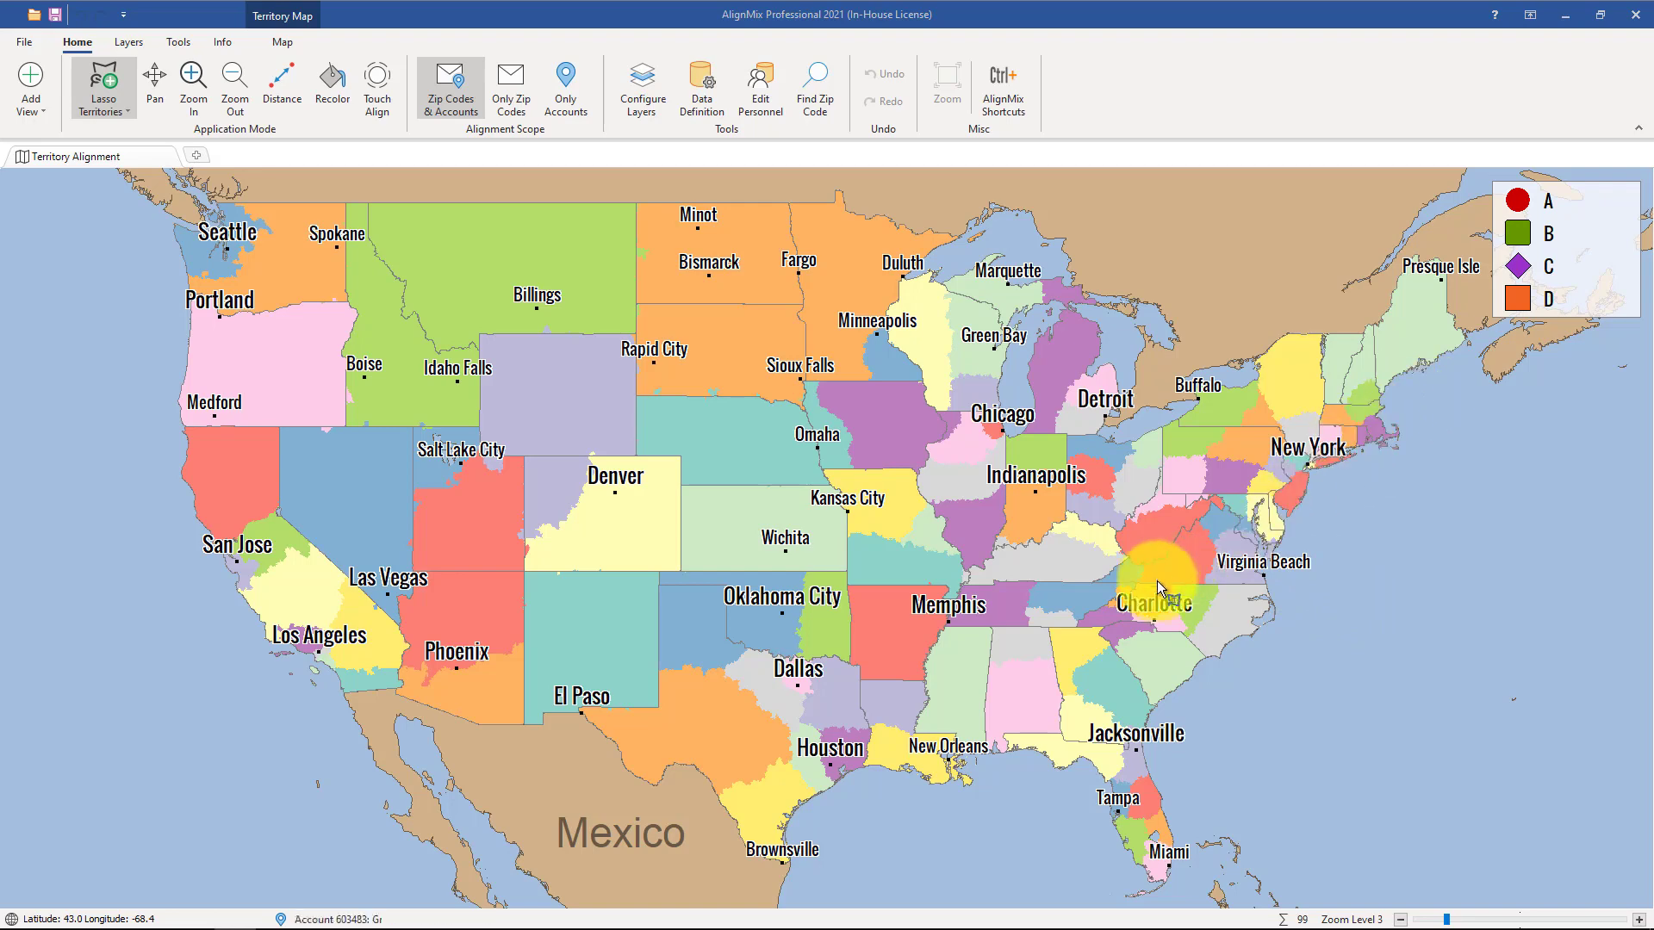
Expand territory 158 with Touch Align west past Columbia into territory 165 and south into territory 308.
scroll(969, 567, "up", 1)
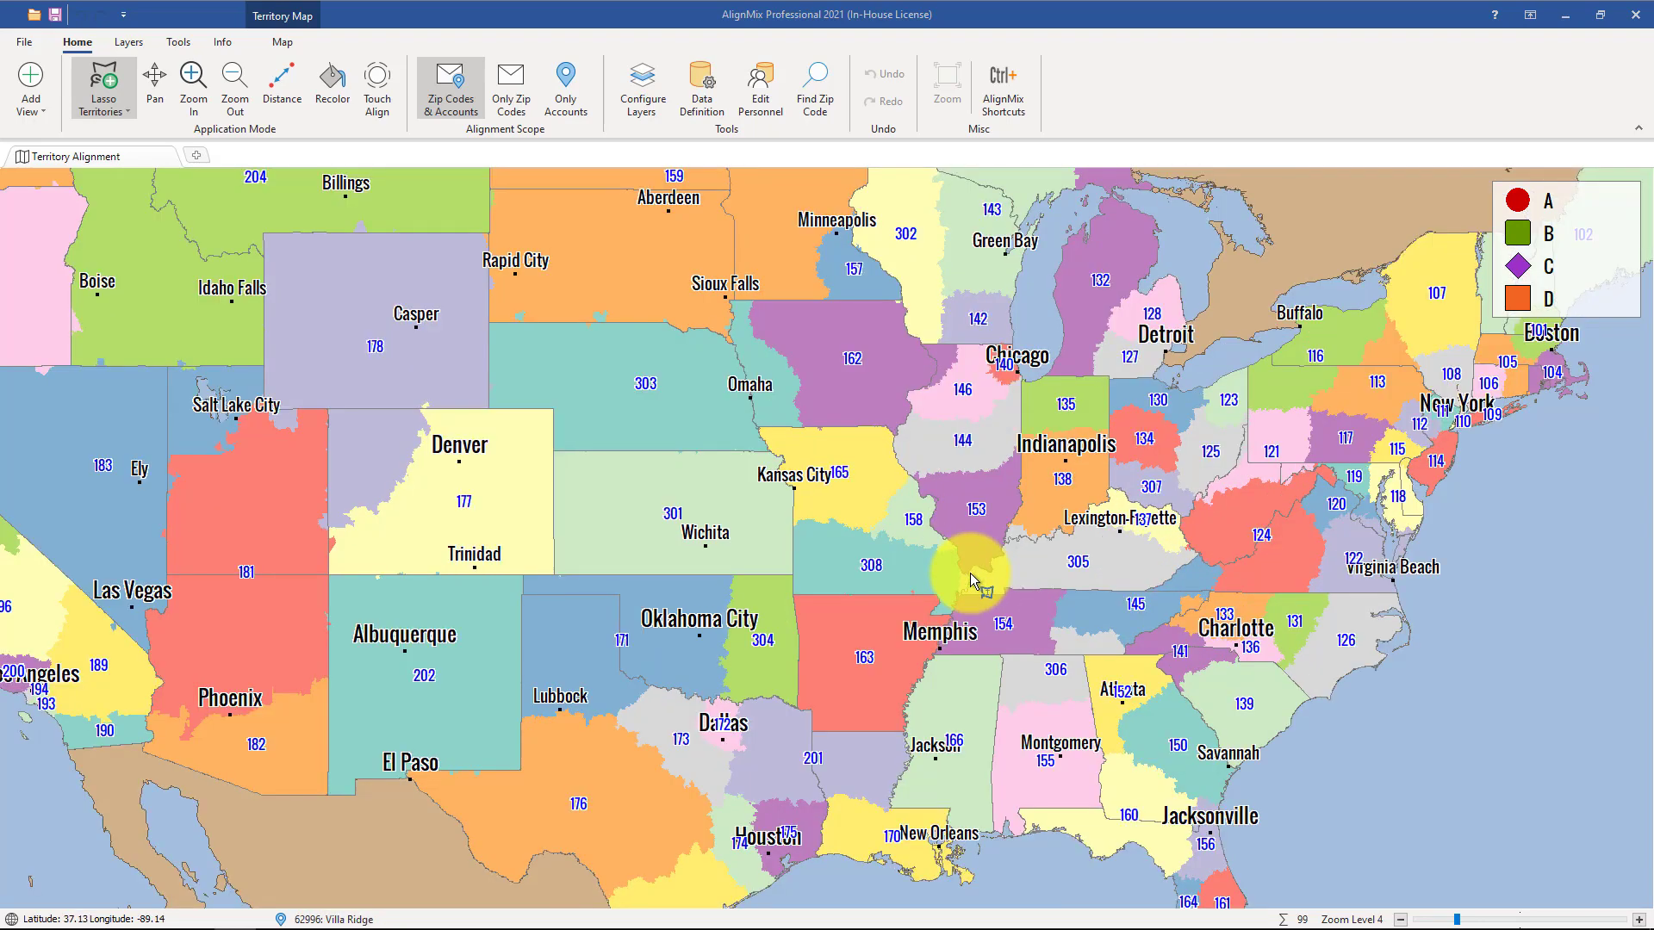
scroll(968, 579, "up", 1)
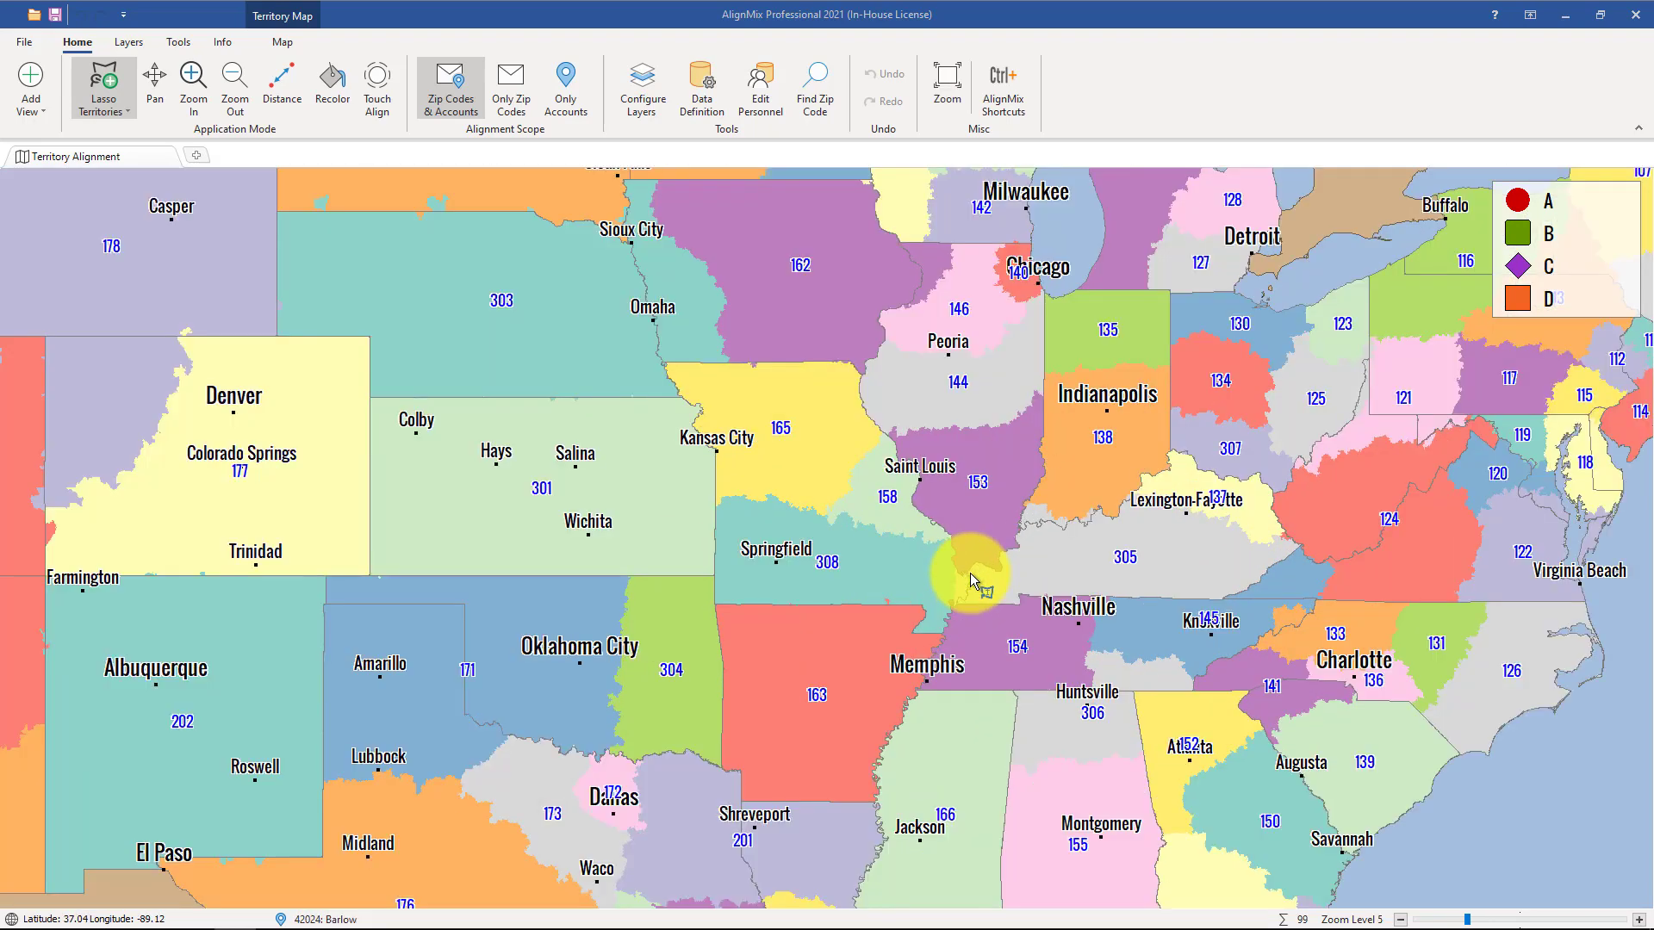
left_click(379, 95)
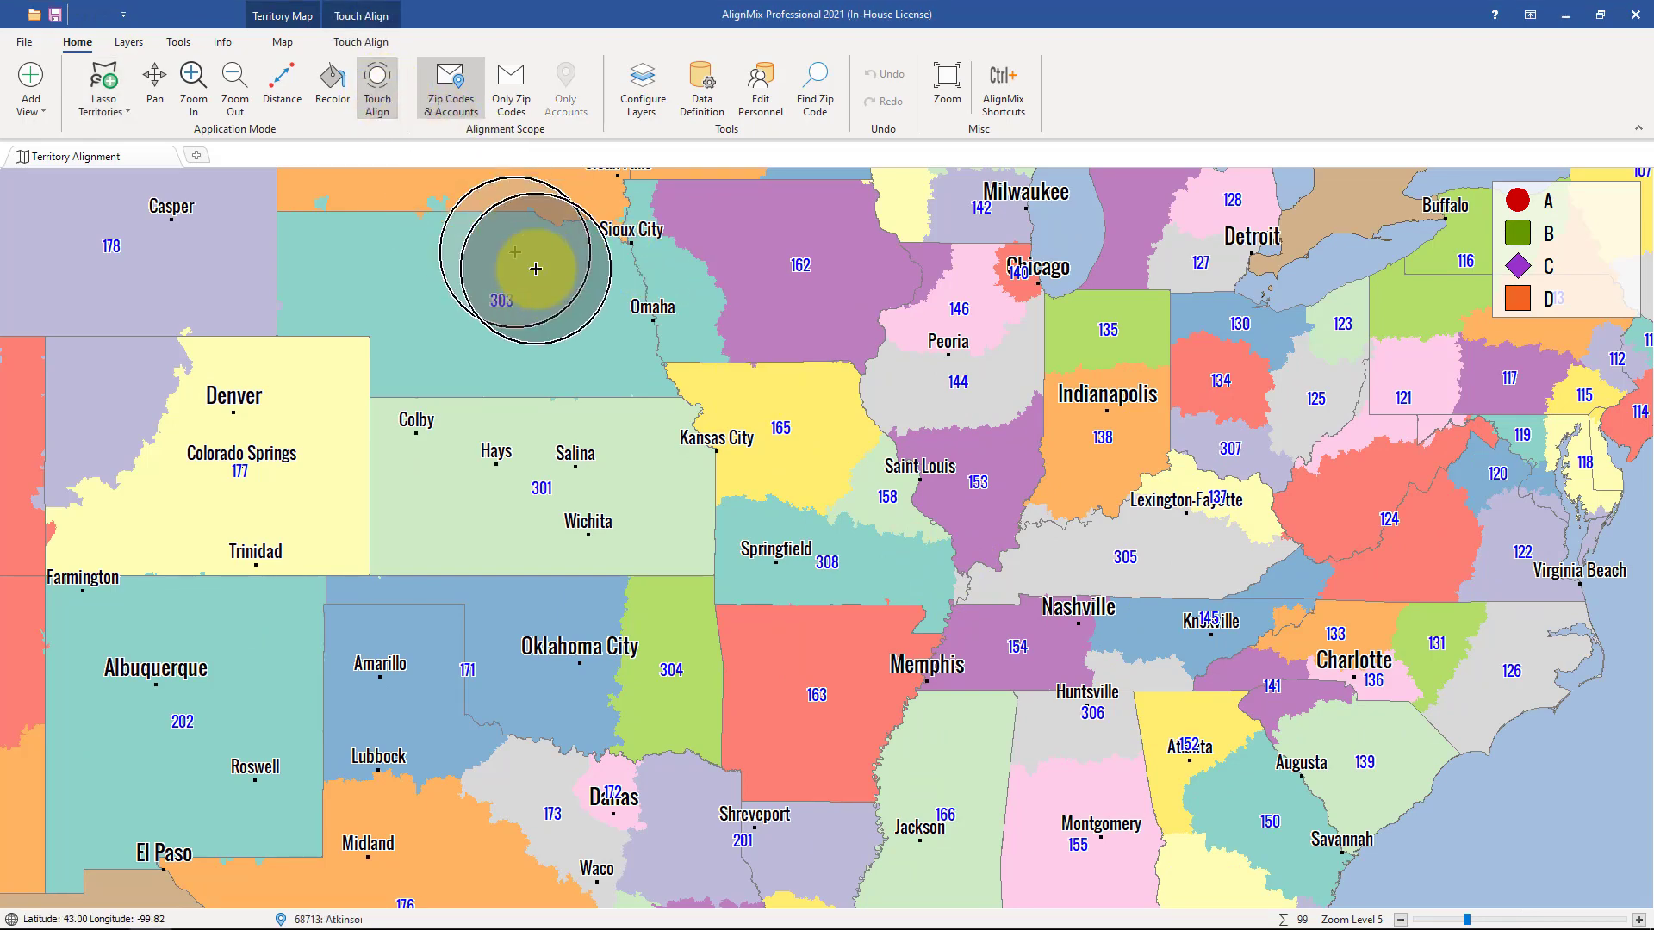
scroll(889, 557, "up", 1)
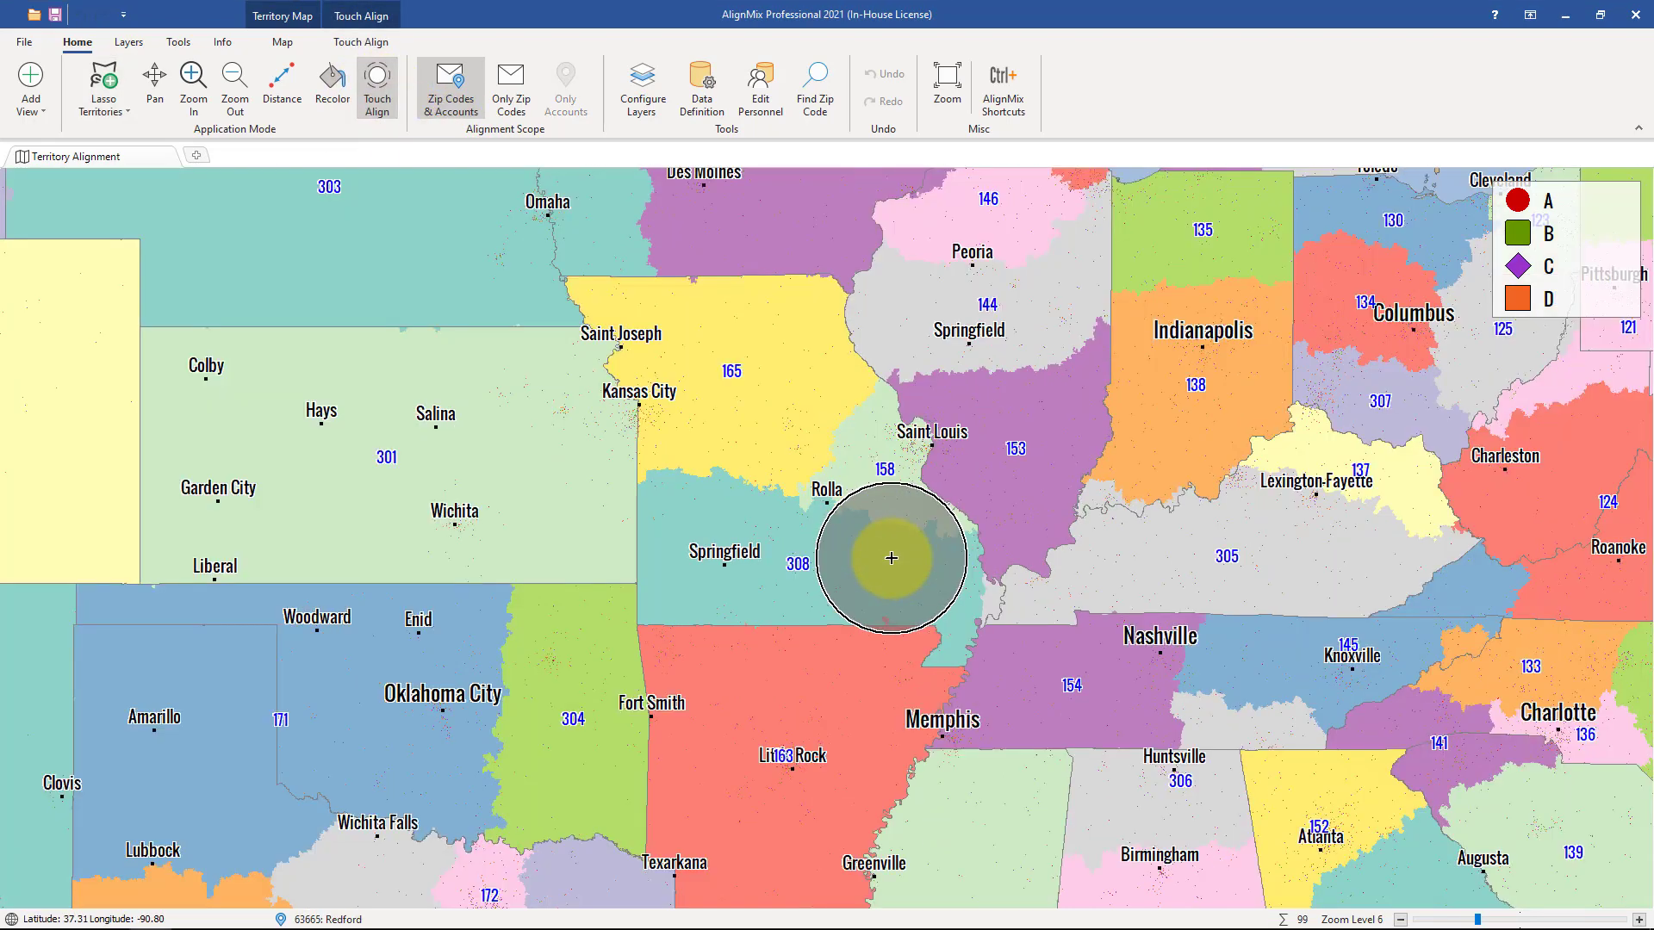
scroll(892, 558, "up", 1)
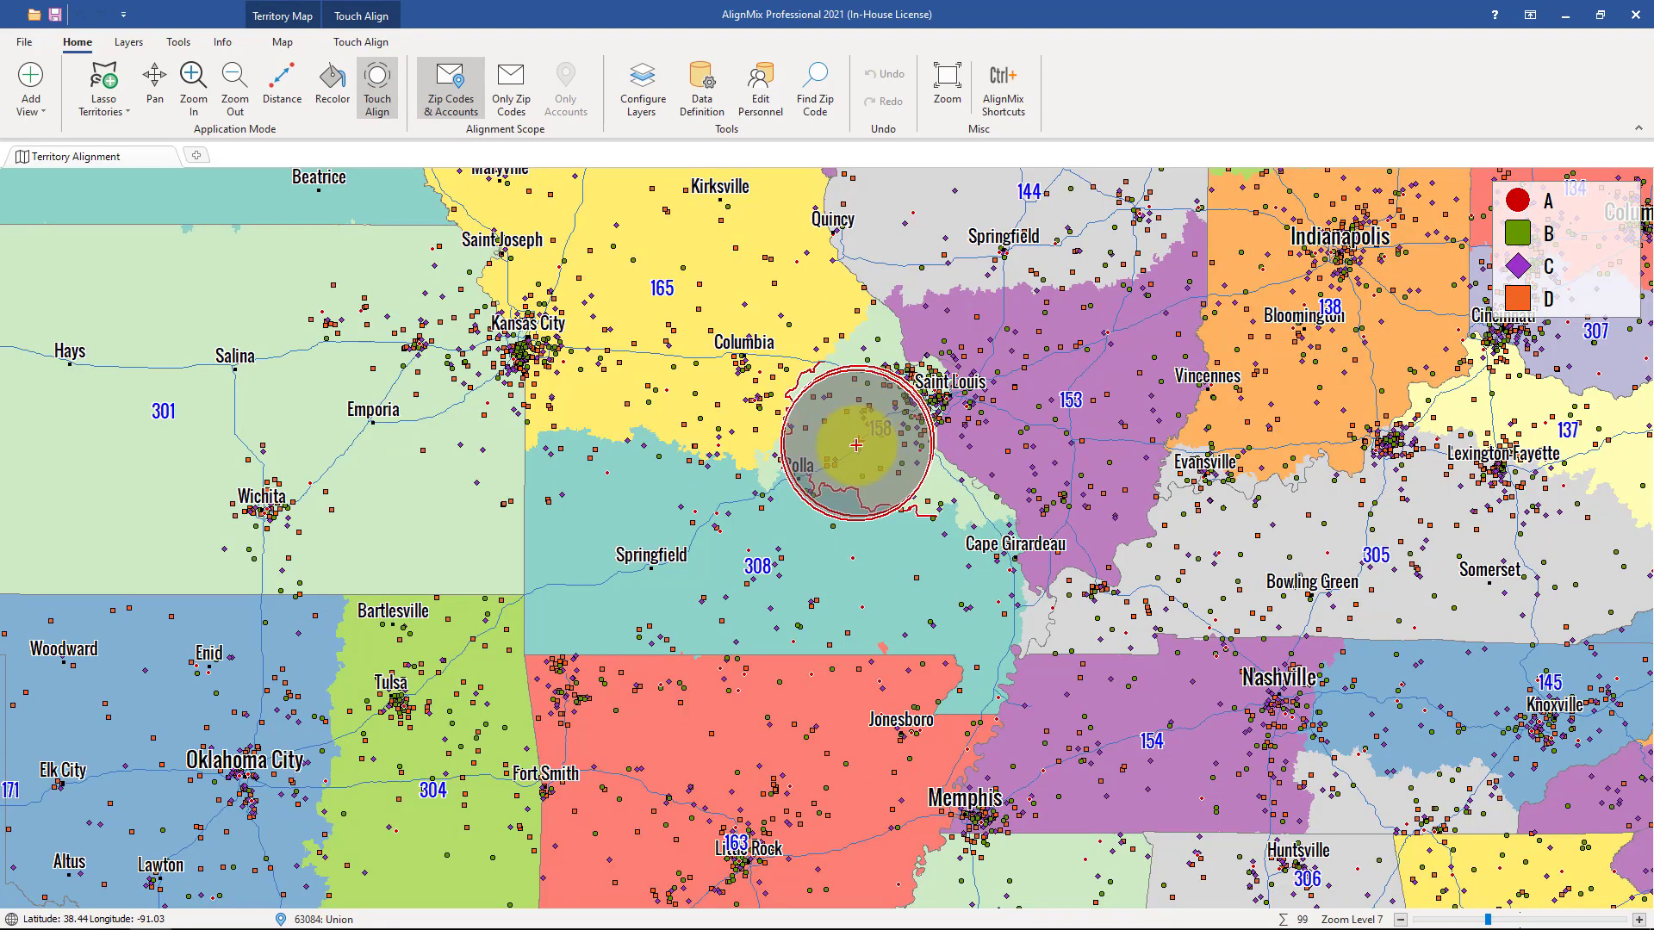
mouse_move(832, 513)
left_mouse_down()
mouse_move(923, 535)
mouse_move(841, 466)
mouse_move(811, 353)
mouse_move(772, 396)
left_mouse_up()
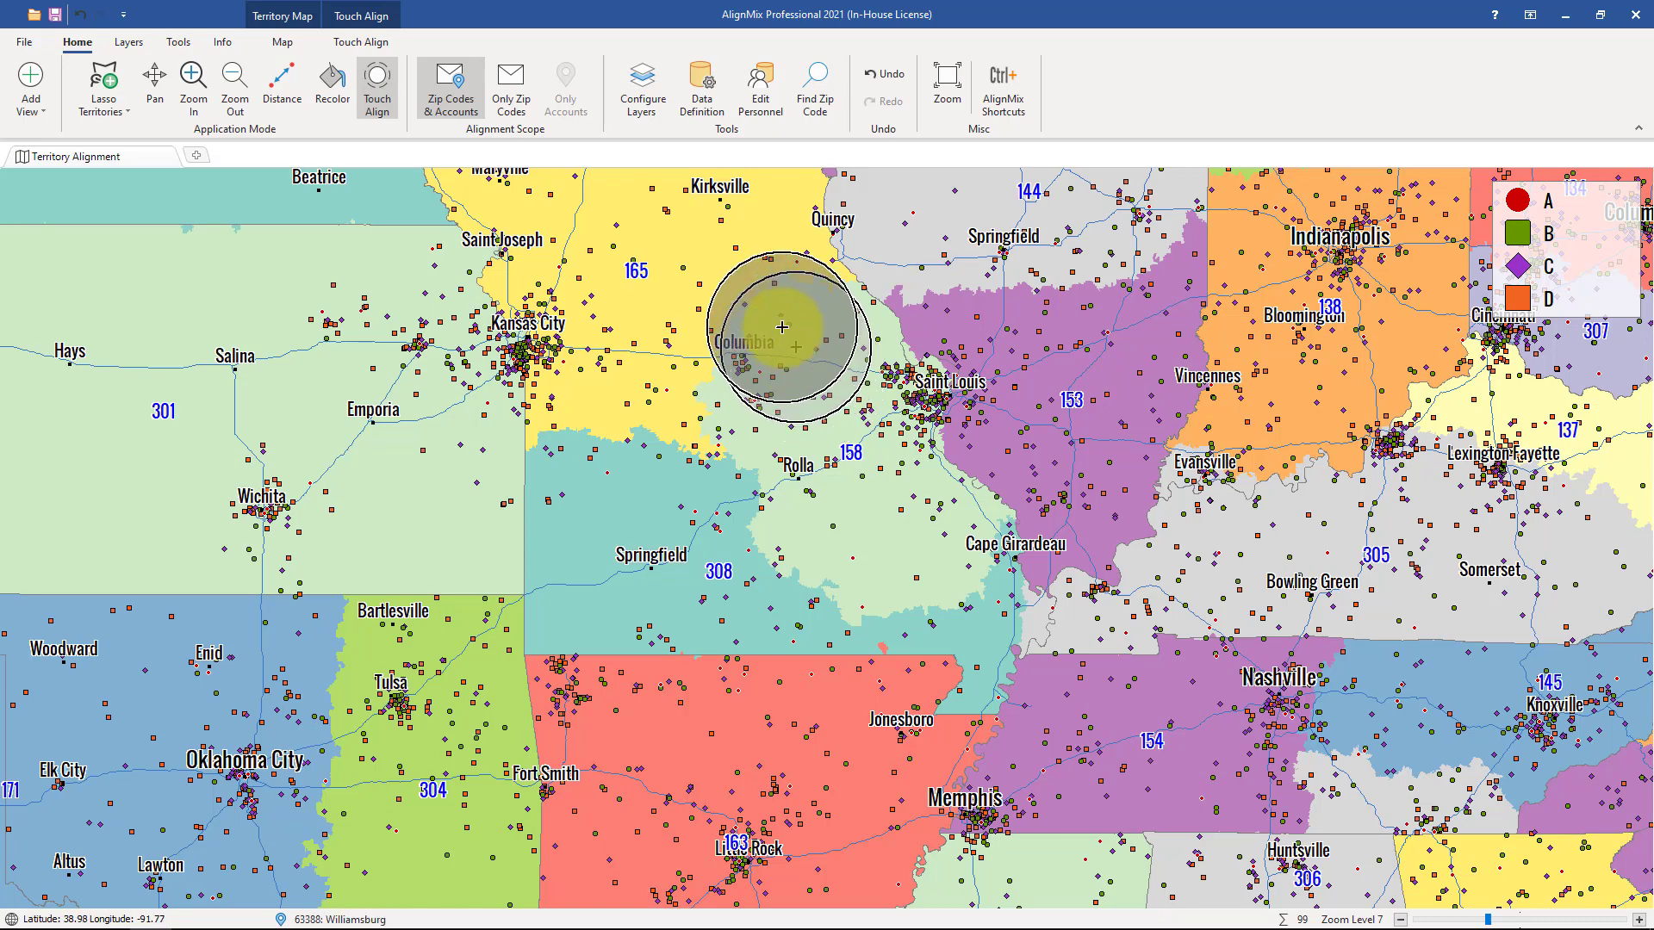
Add a Territory Data label for Potential Value to the Territories layer and color it red.
left_click(655, 110)
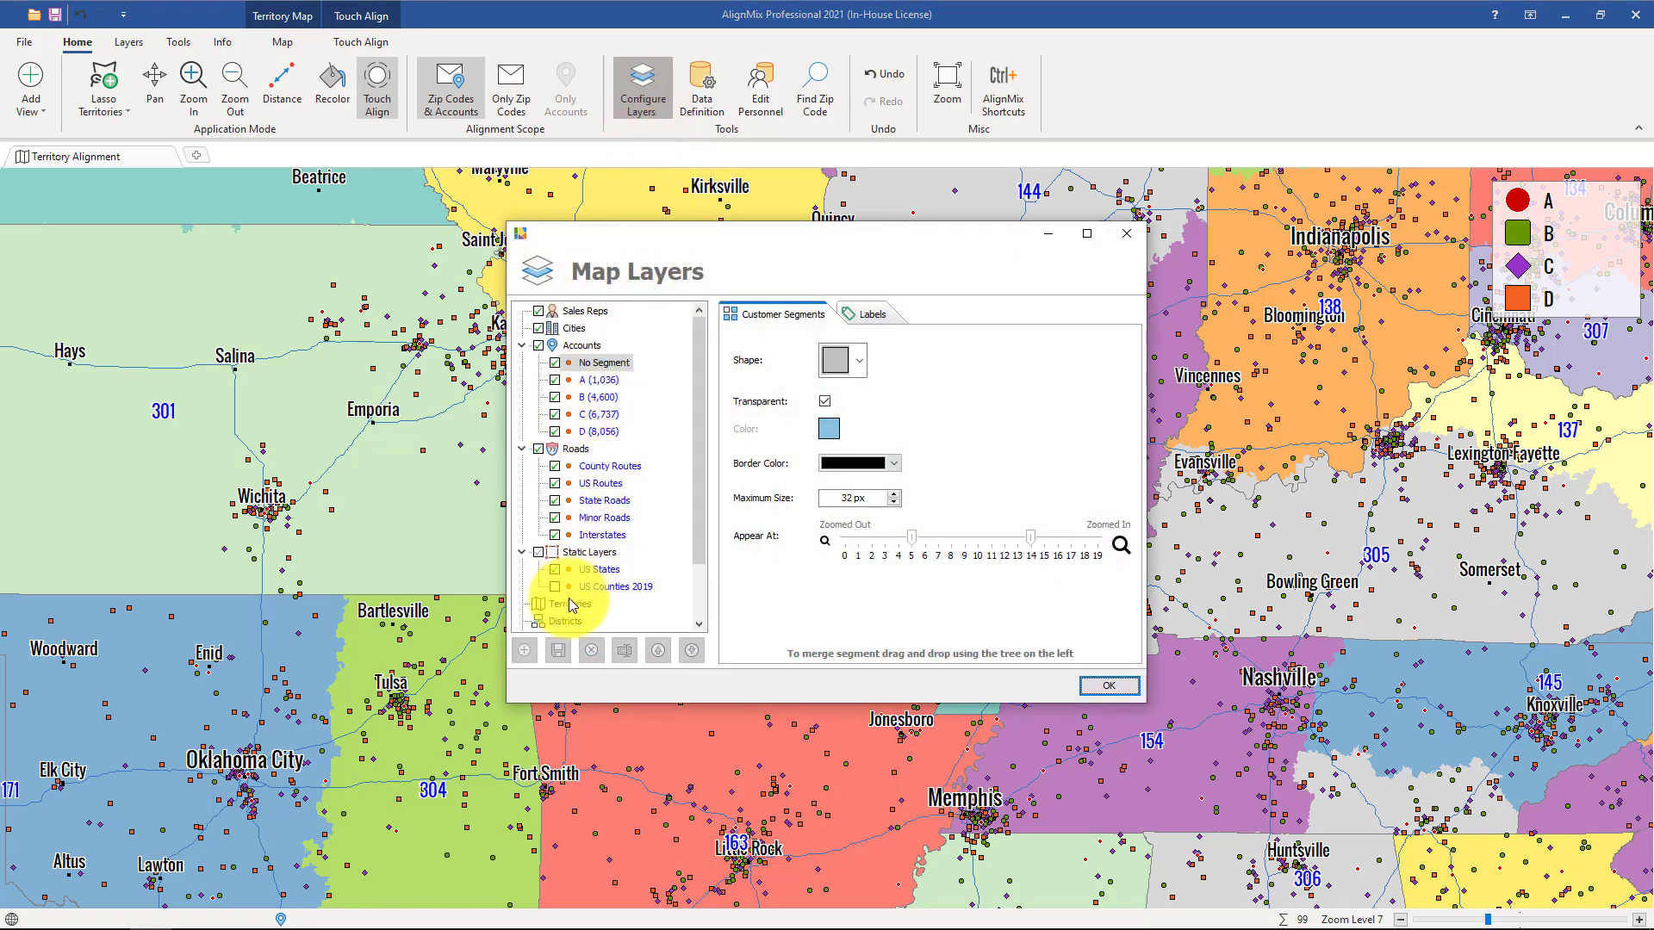
left_click(569, 605)
left_click(743, 508)
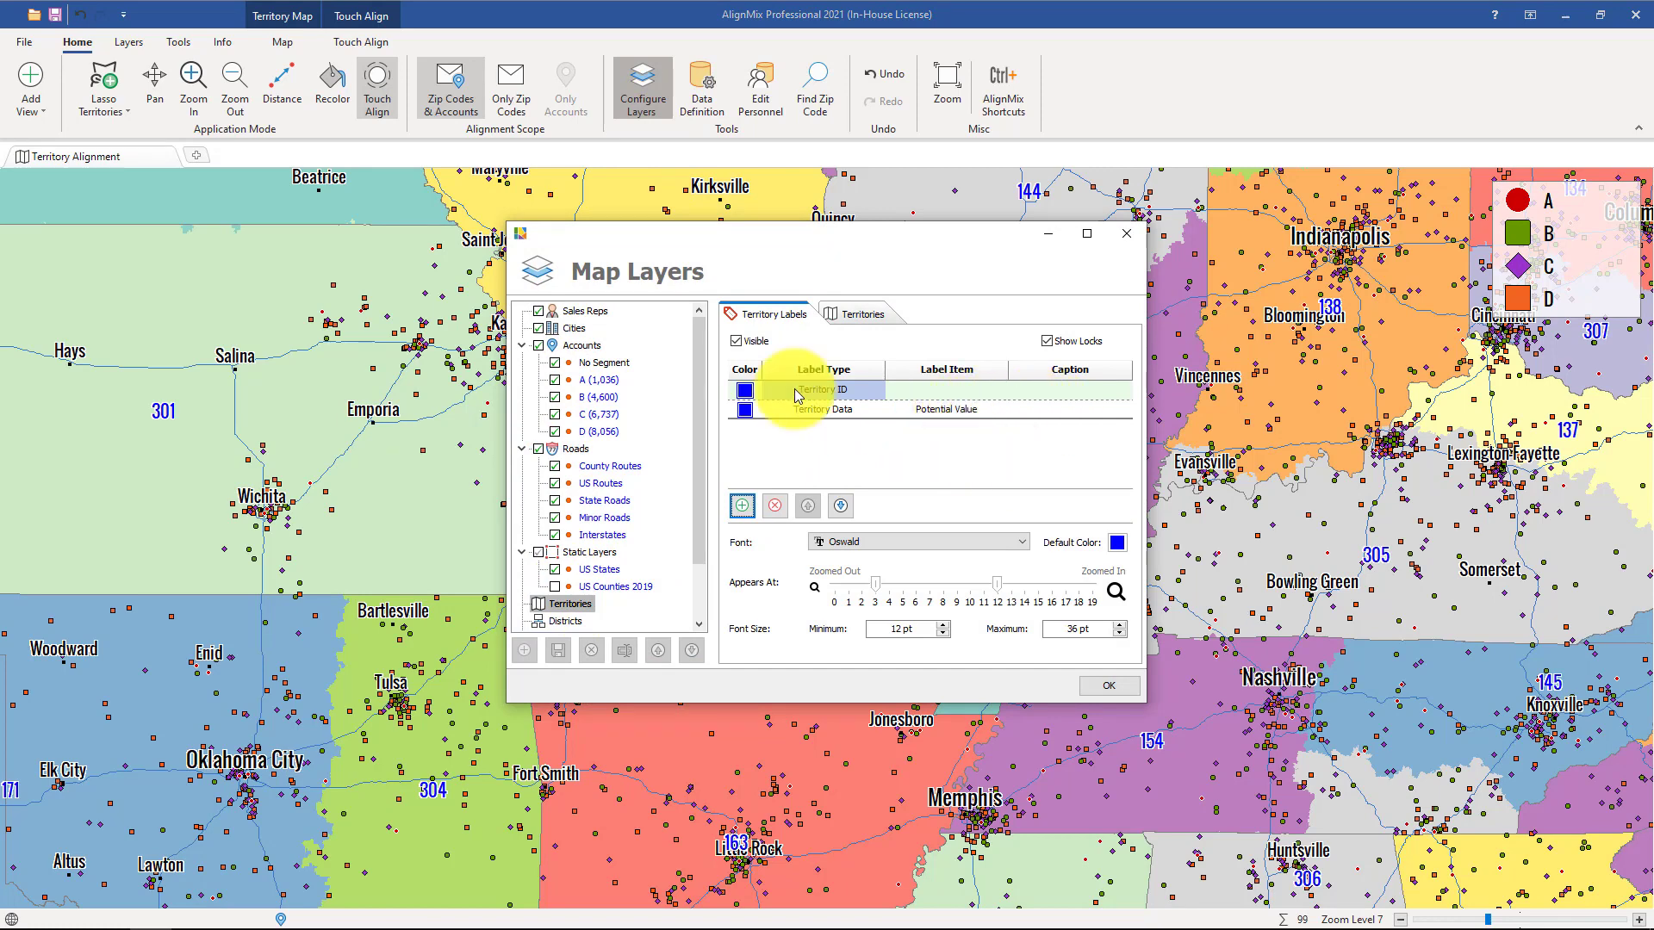
left_click(746, 407)
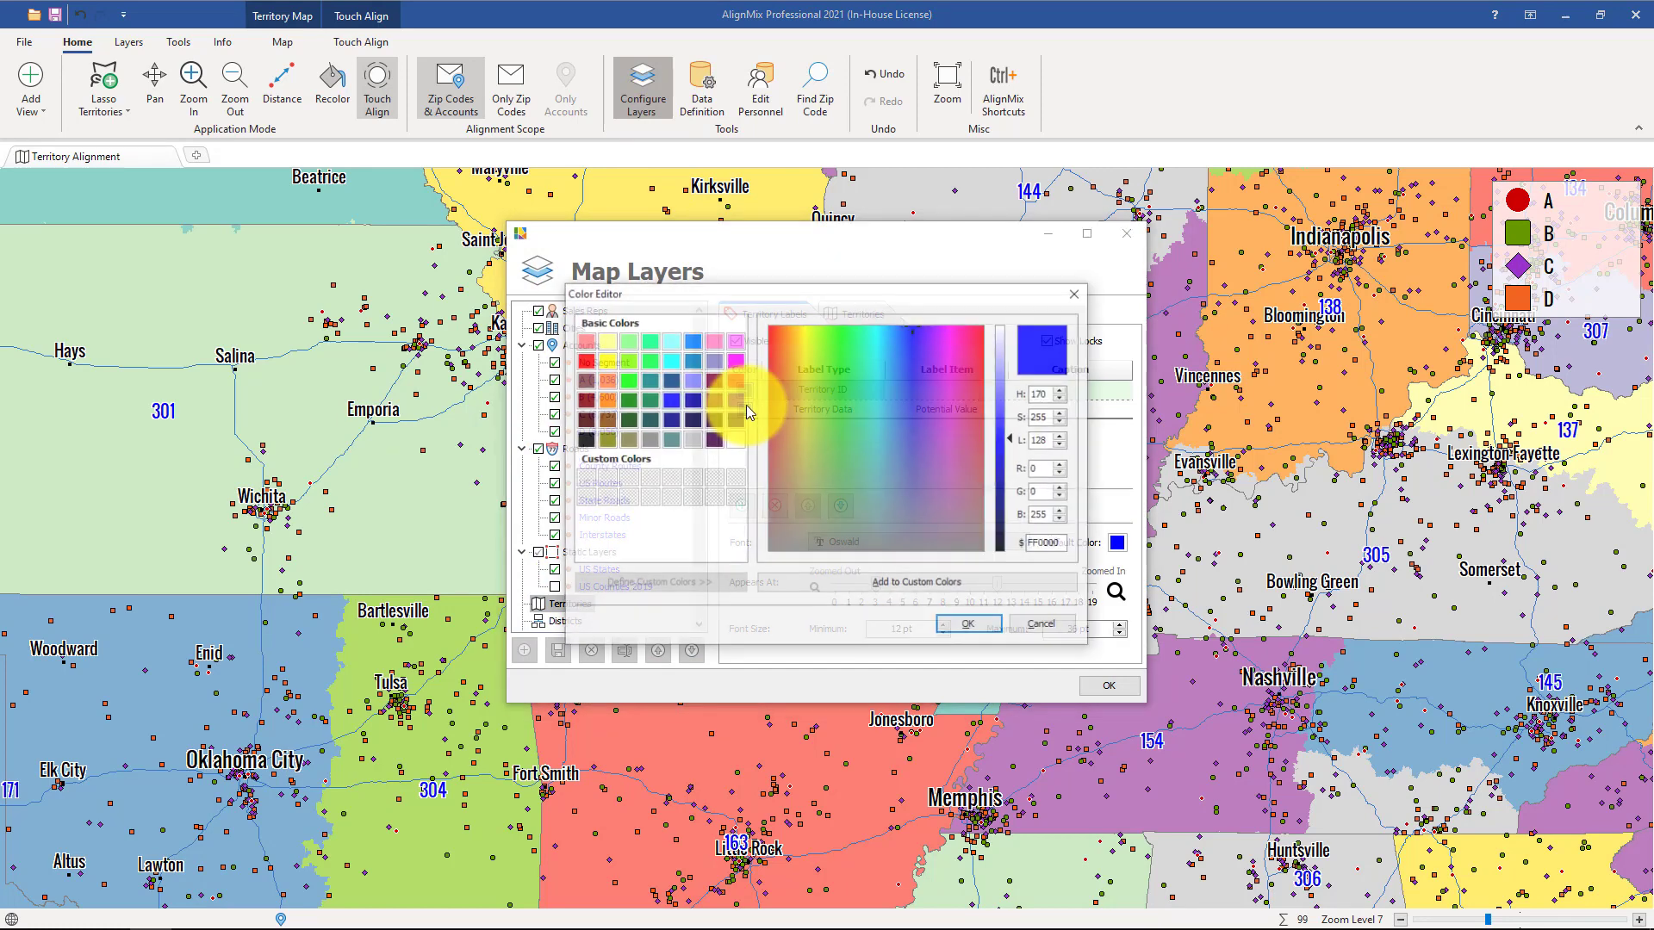
left_click(584, 360)
left_click(958, 623)
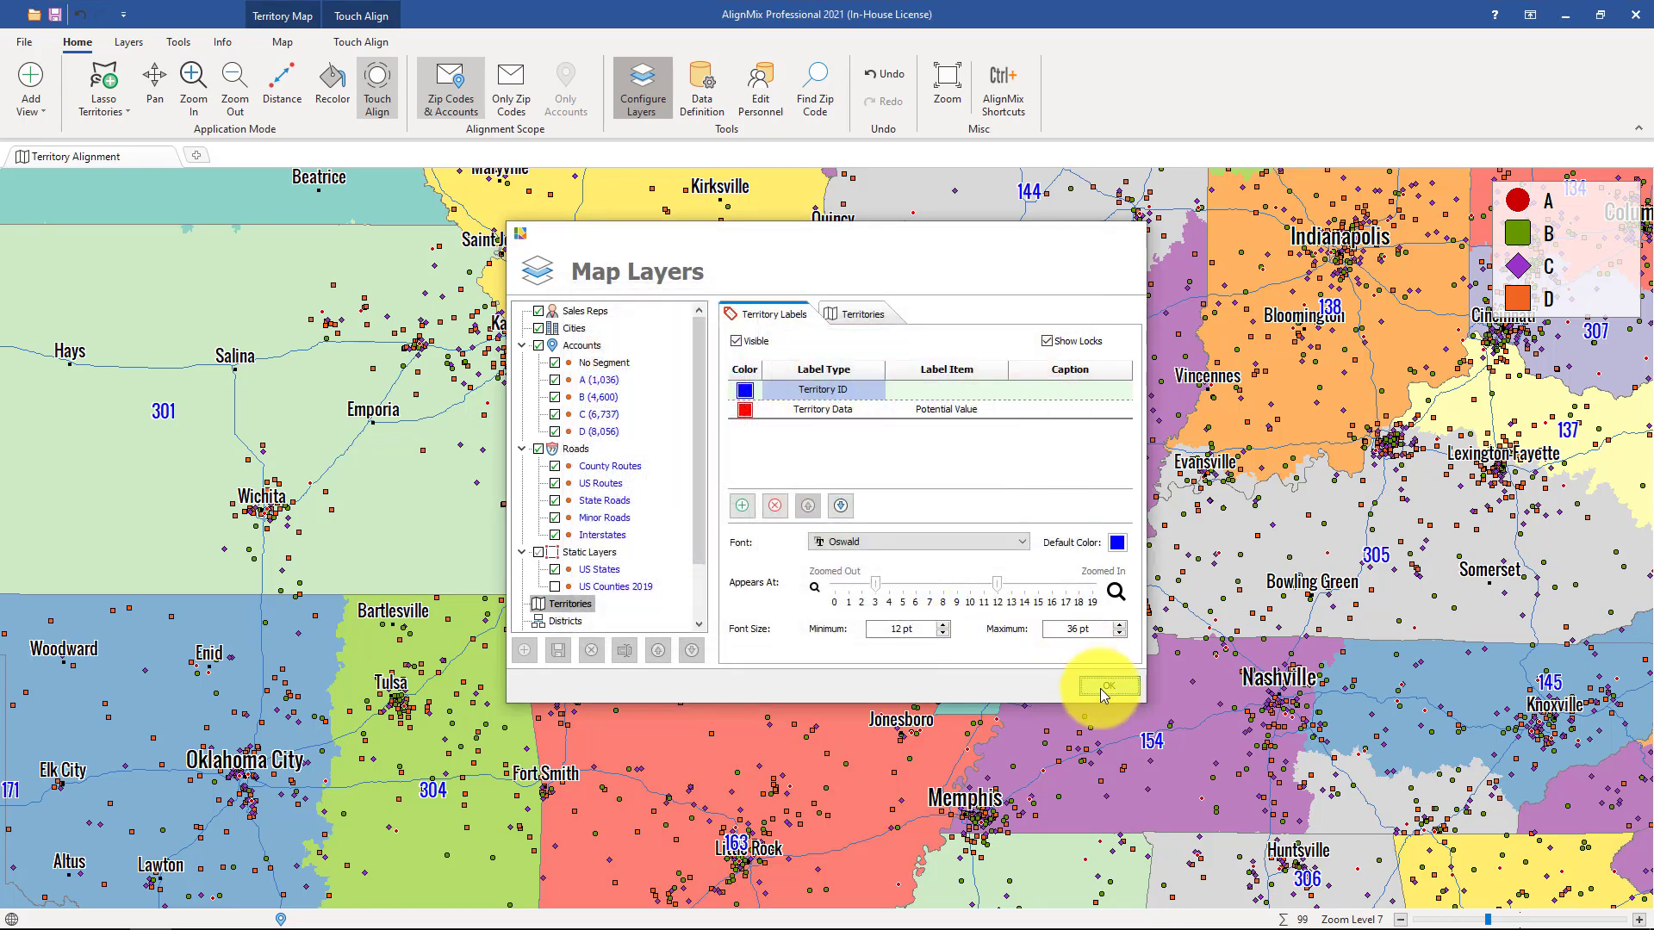
left_click(1102, 686)
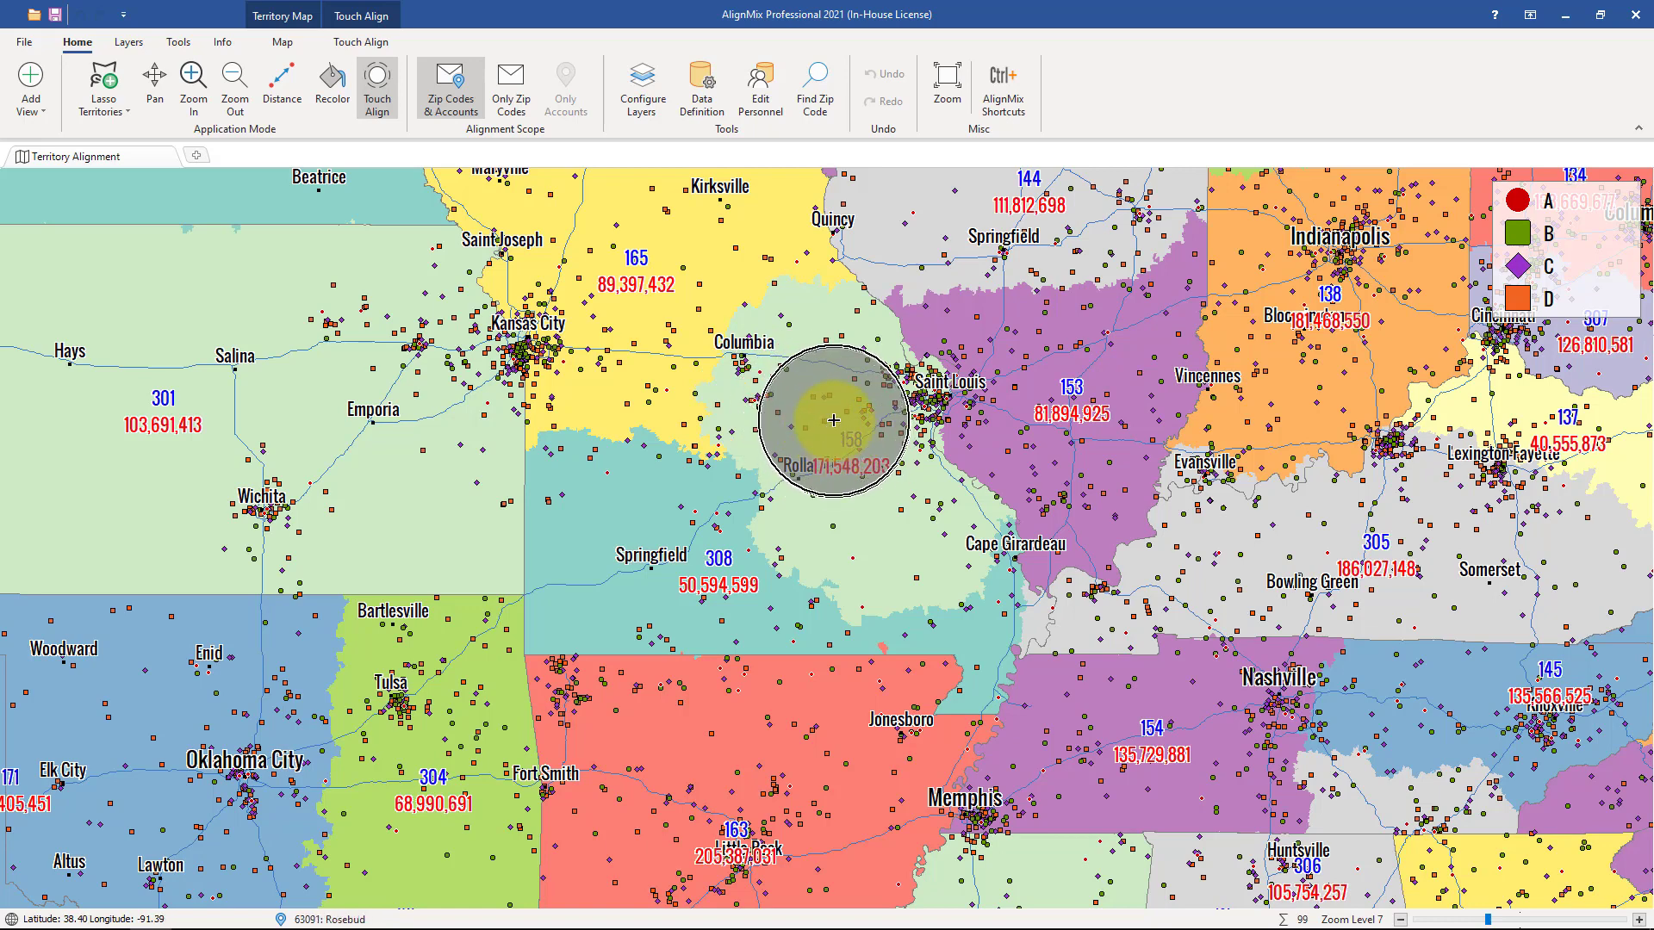
Extend territory 158 east past Saint Louis into territory 153 and southwest into territory 308 toward Springfield.
mouse_move(834, 419)
left_mouse_down()
mouse_move(846, 448)
mouse_move(817, 421)
mouse_move(897, 411)
mouse_move(929, 470)
left_mouse_up()
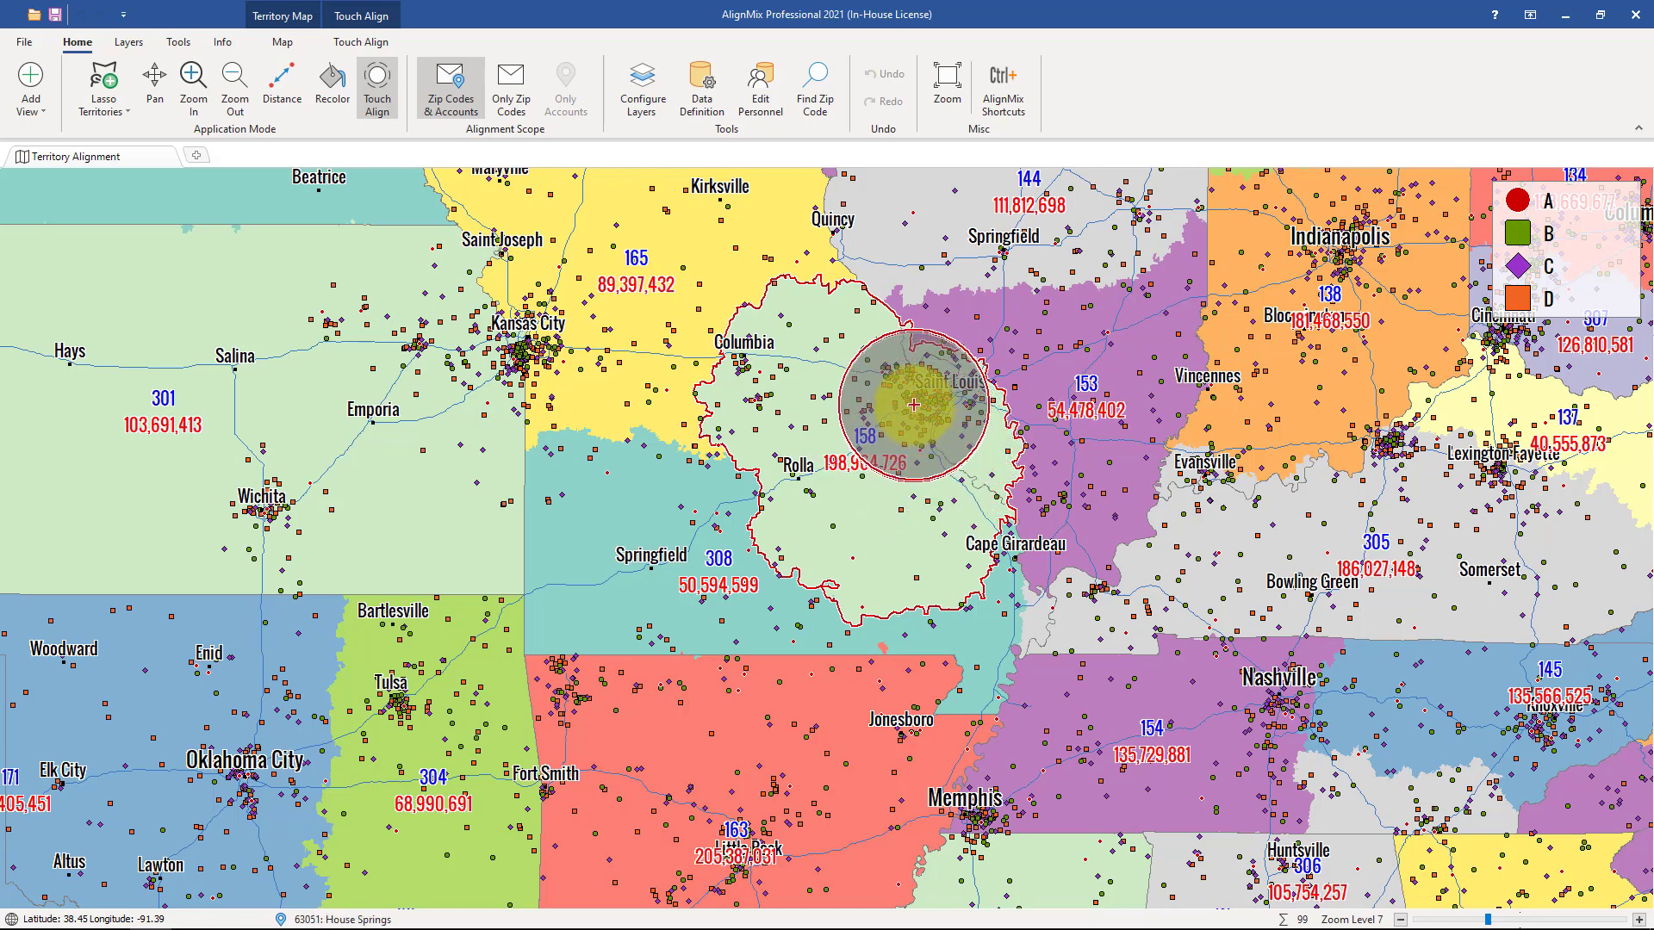
mouse_move(914, 405)
left_mouse_down()
mouse_move(952, 396)
mouse_move(971, 414)
mouse_move(991, 489)
mouse_move(981, 396)
mouse_move(940, 354)
mouse_move(970, 344)
mouse_move(1015, 399)
mouse_move(1021, 514)
mouse_move(1039, 502)
mouse_move(1017, 452)
left_mouse_up()
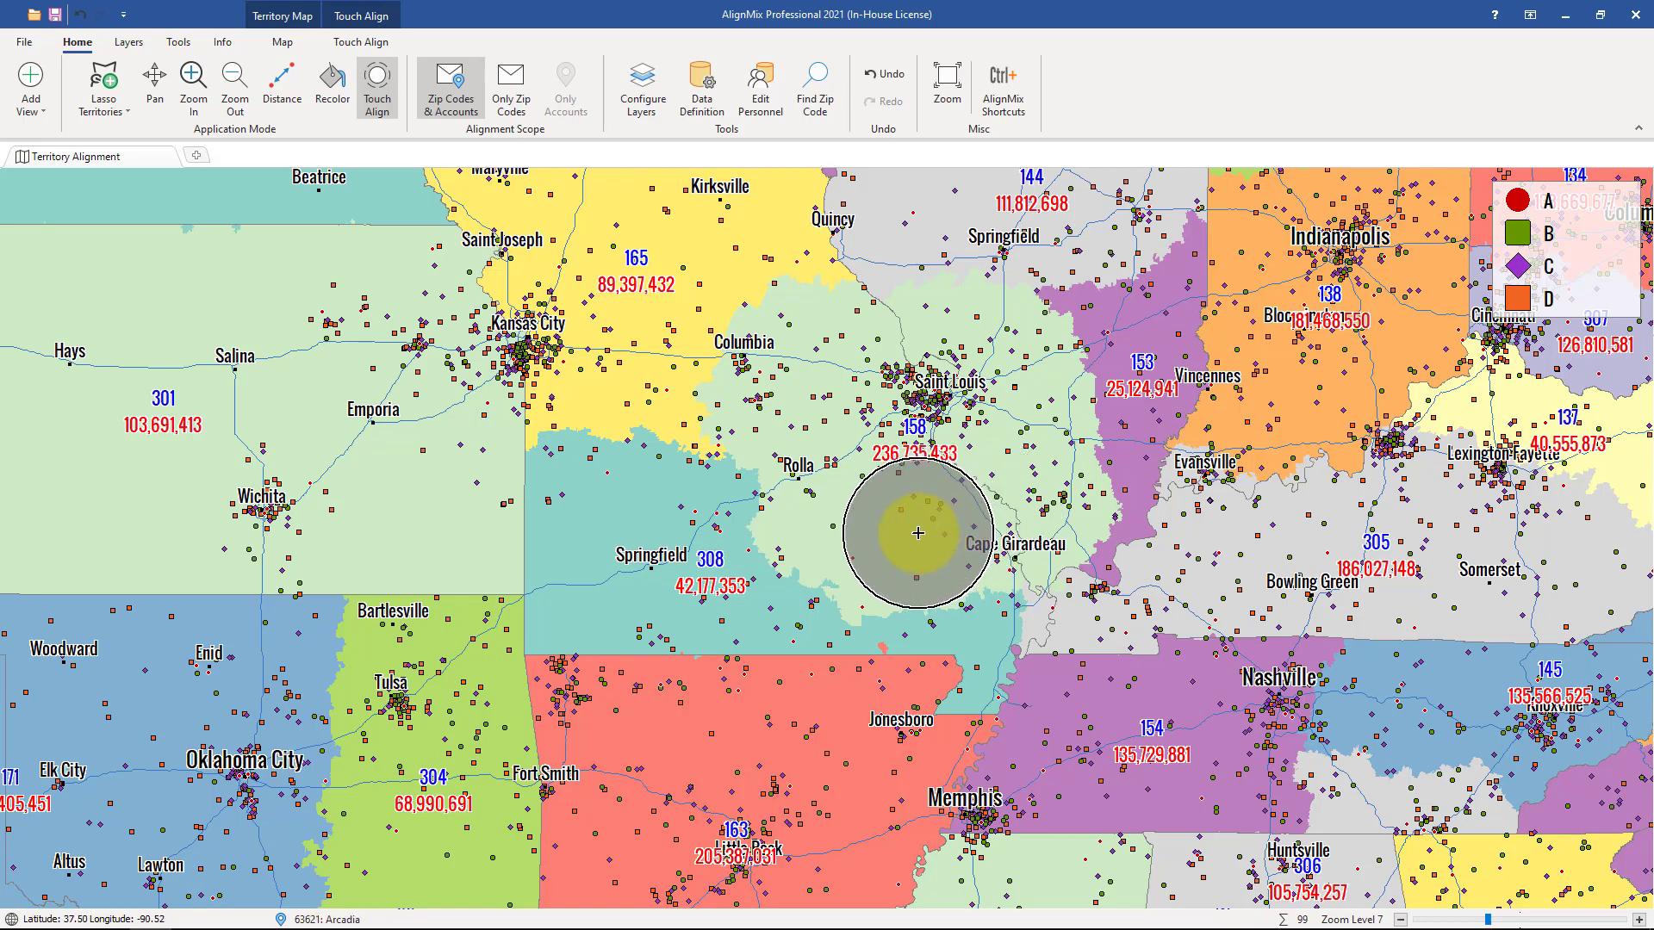
mouse_move(918, 533)
left_mouse_down()
mouse_move(966, 608)
mouse_move(966, 685)
mouse_move(961, 662)
mouse_move(830, 638)
mouse_move(767, 650)
mouse_move(797, 569)
mouse_move(847, 547)
left_mouse_up()
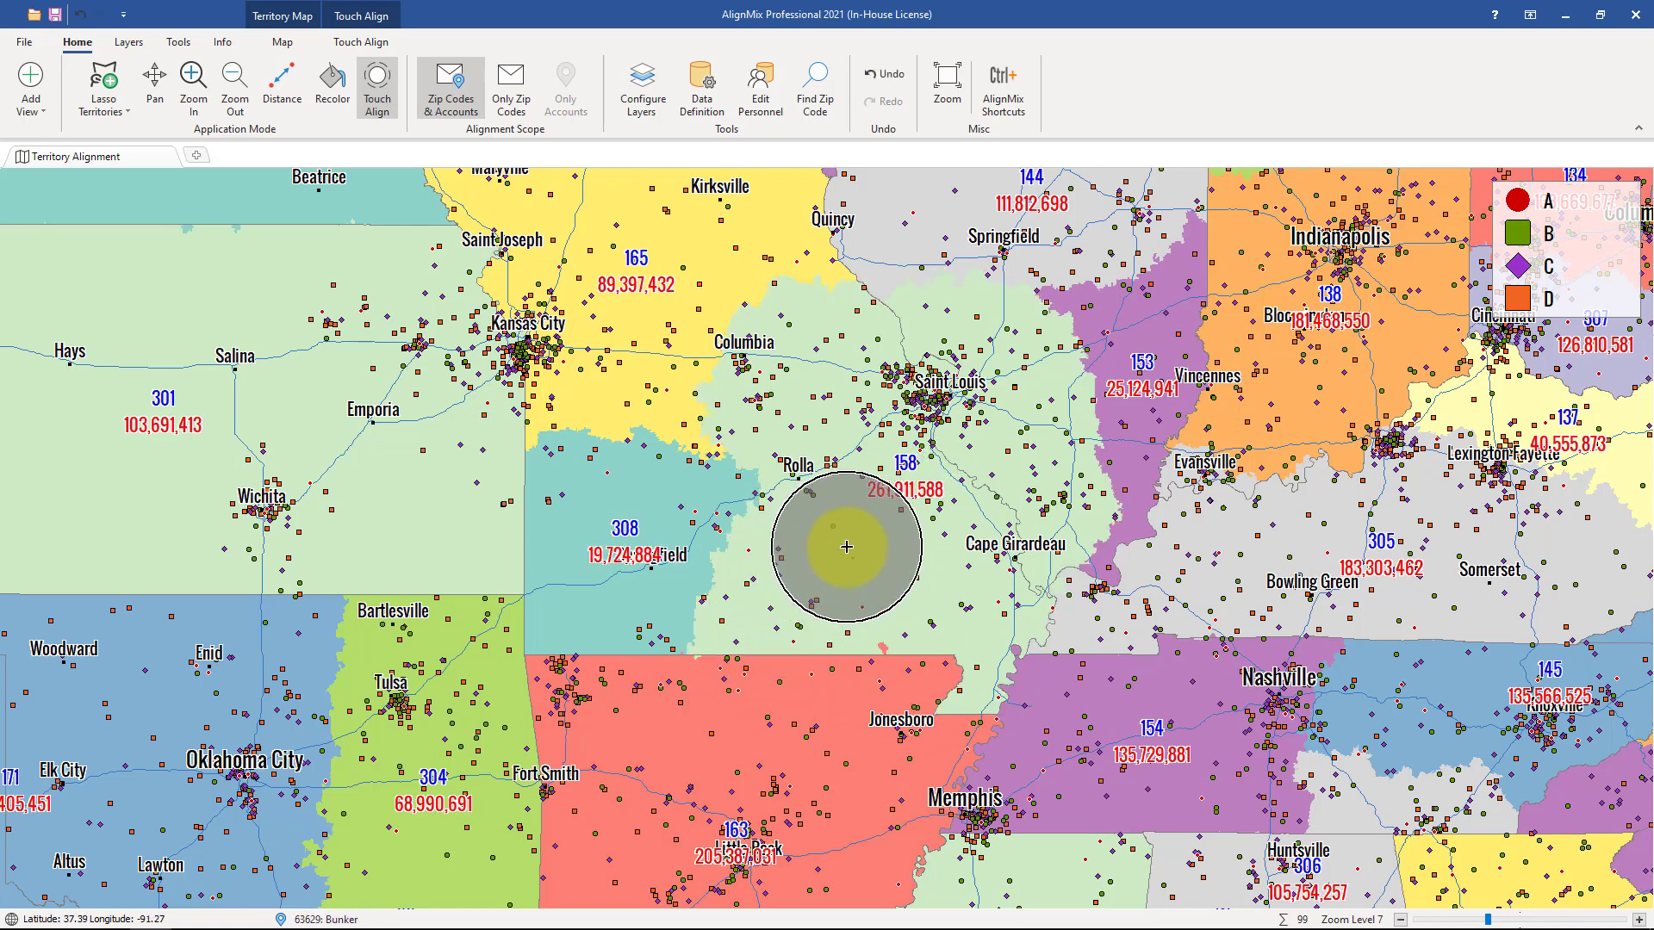